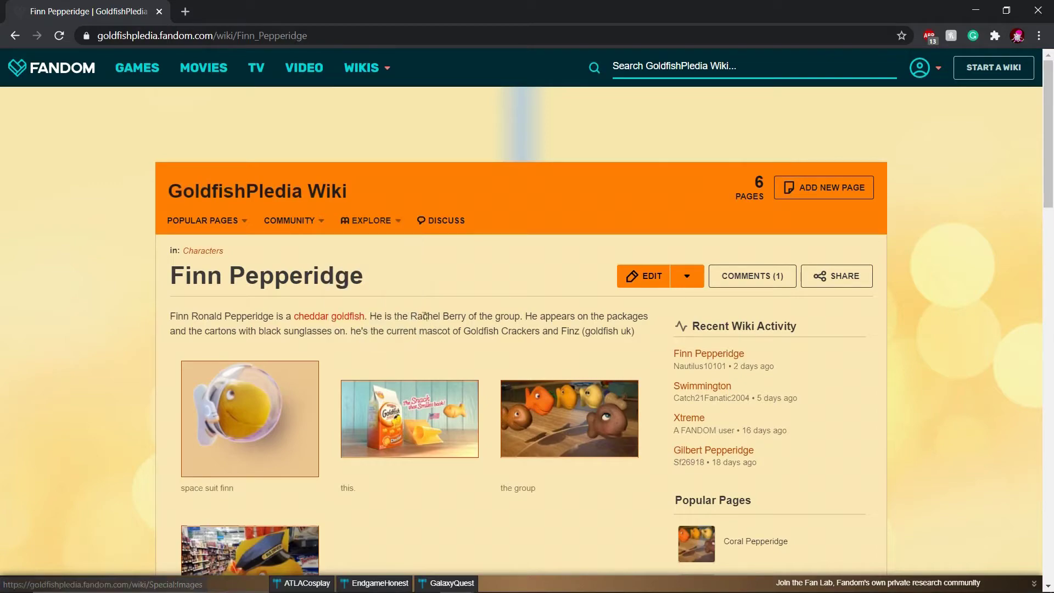
# - Close the Rachel Berry Google search and return to the Finn Pepperidge article
pyautogui.moveTo(411, 315); pyautogui.dragTo(446, 16)
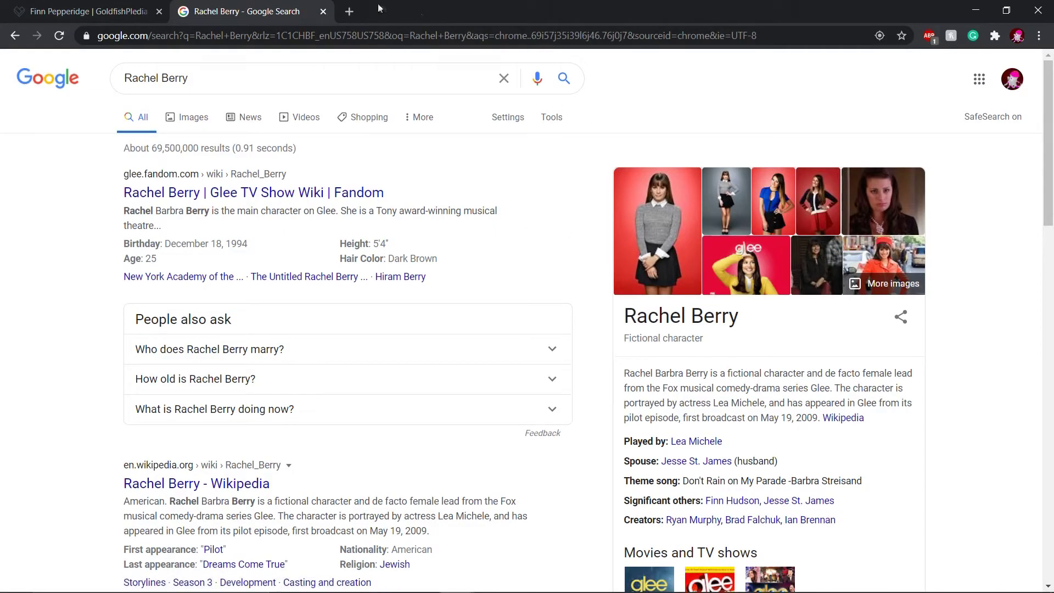
pyautogui.click(322, 13)
pyautogui.scroll(-2, 481, 276)
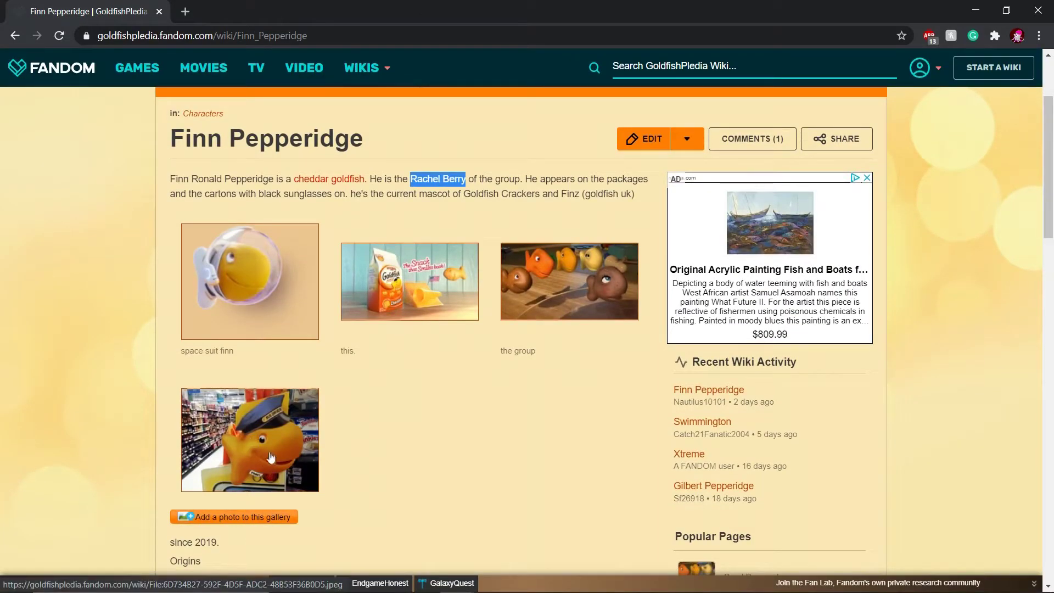
pyautogui.scroll(-1, 233, 518)
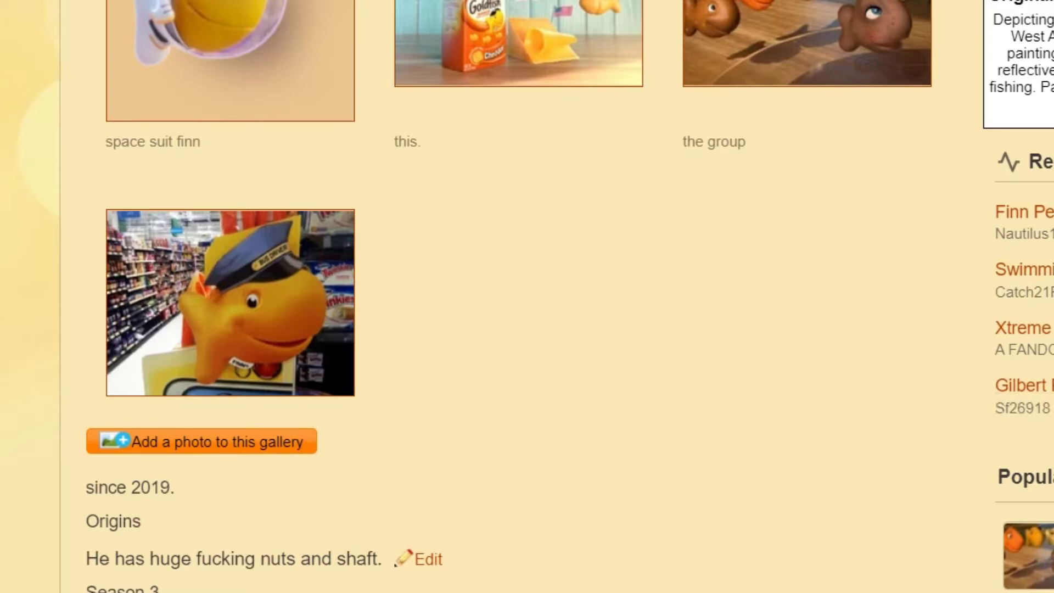
pyautogui.scroll(-5, 729, 363)
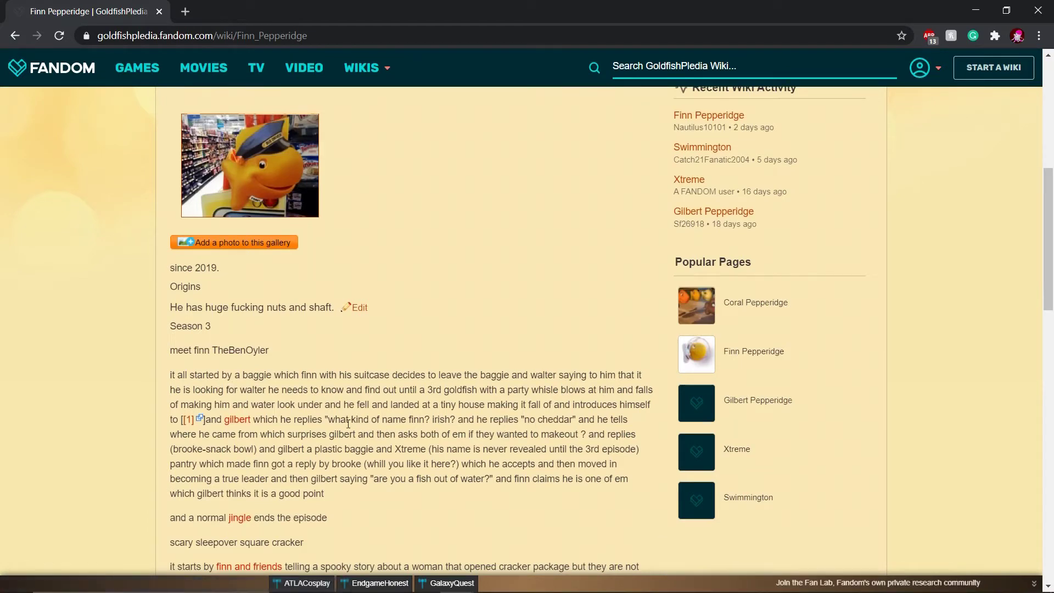
pyautogui.moveTo(356, 420); pyautogui.dragTo(494, 421)
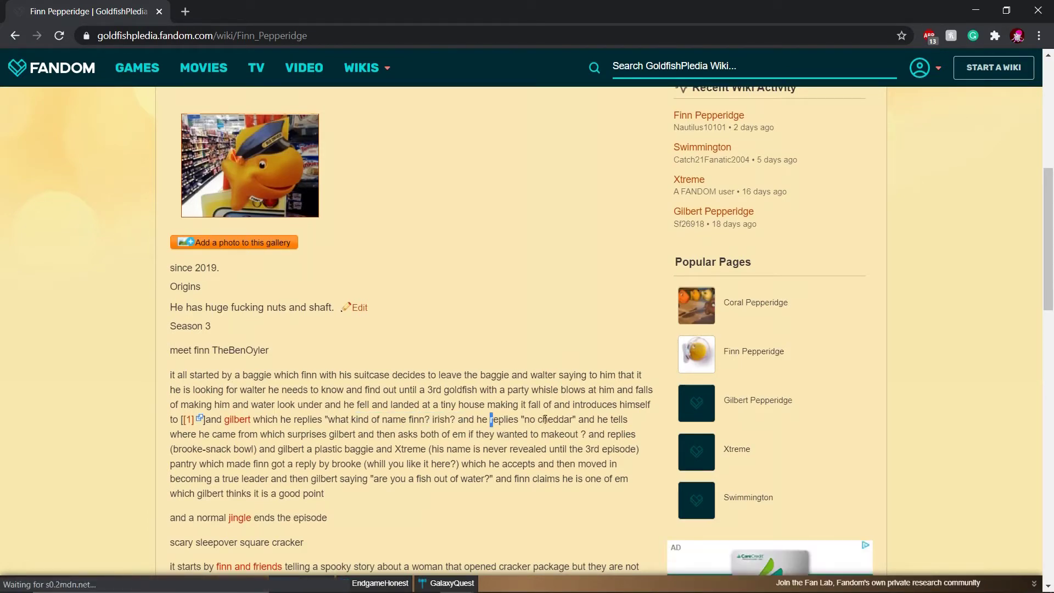
pyautogui.click(597, 421)
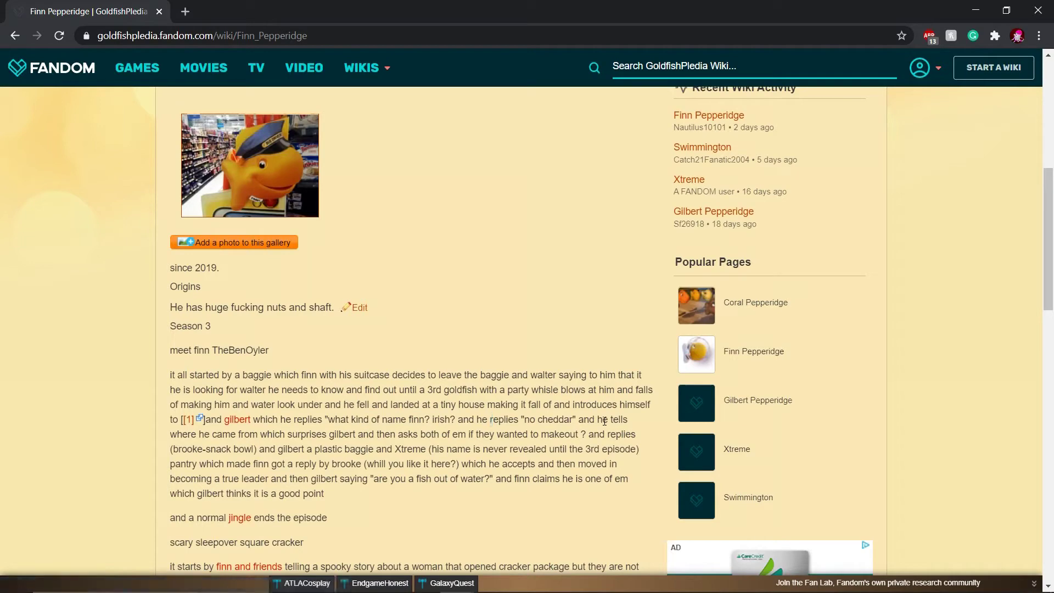
pyautogui.scroll(-1, 602, 412)
pyautogui.scroll(-1, 596, 398)
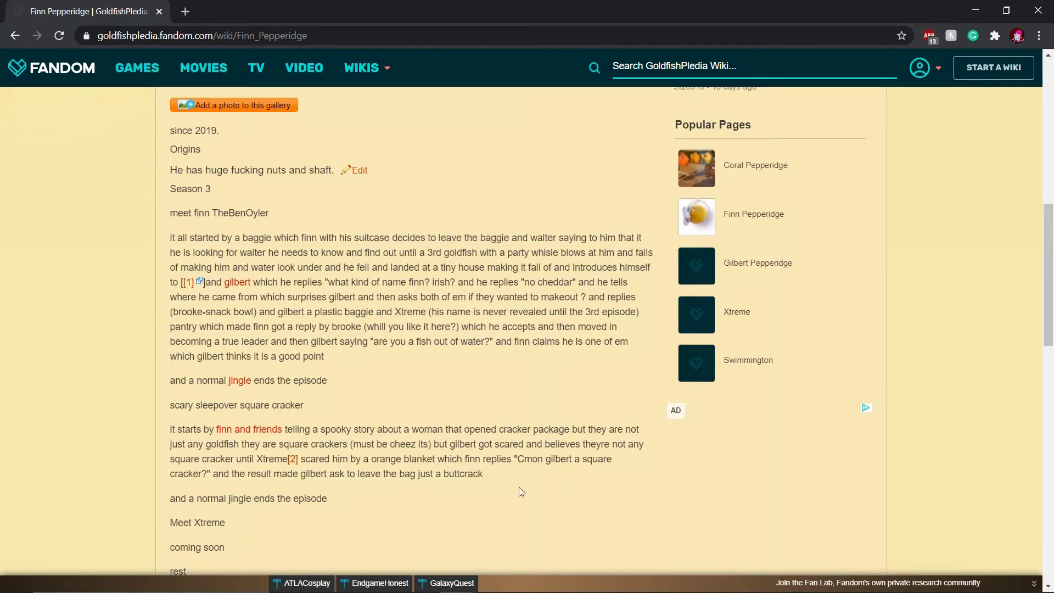
pyautogui.scroll(-2, 552, 456)
pyautogui.scroll(-3, 544, 447)
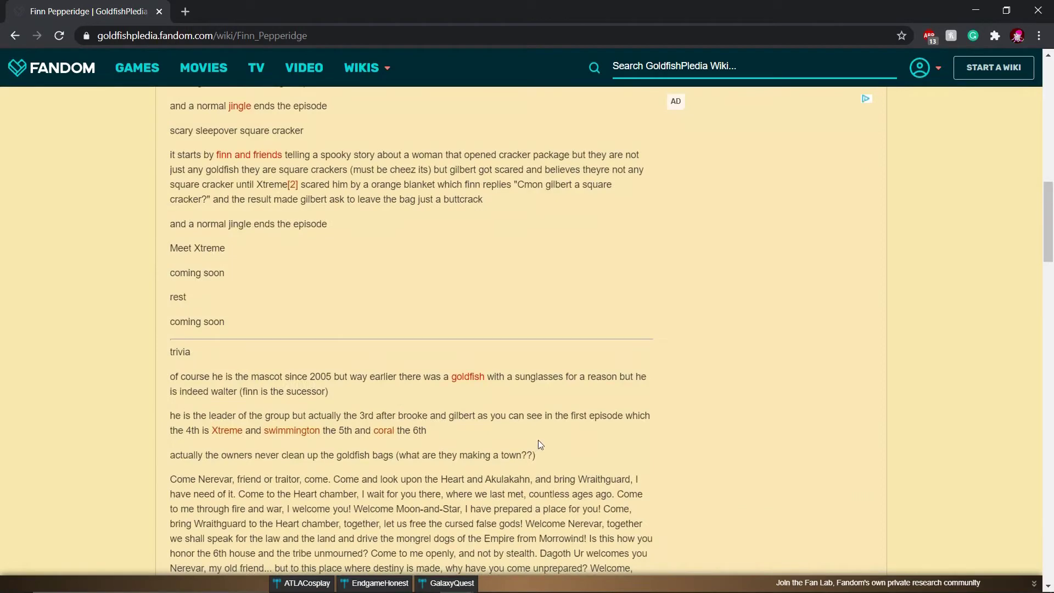
pyautogui.scroll(-2, 538, 439)
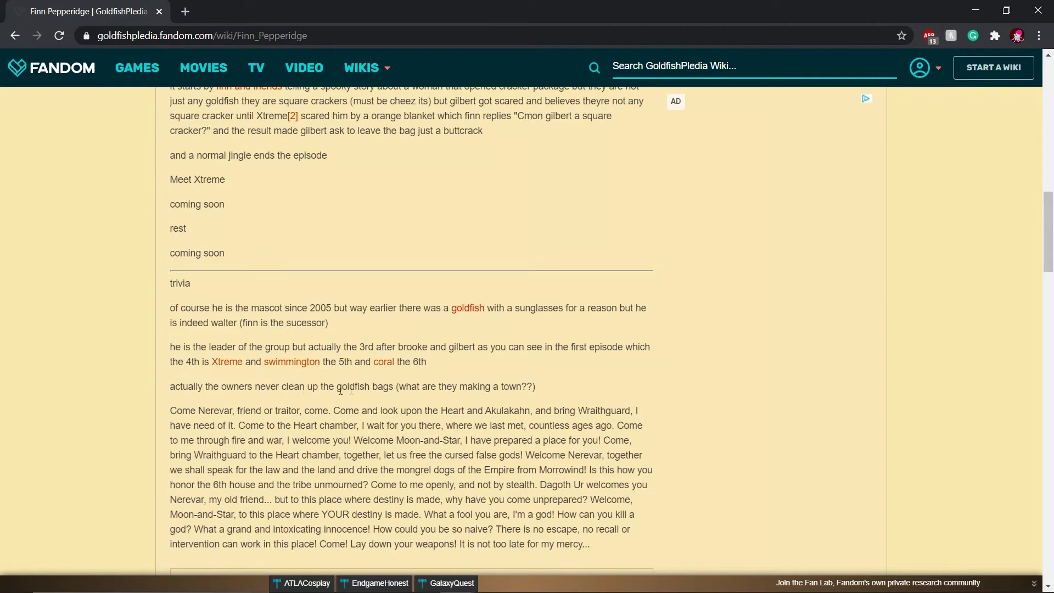
pyautogui.scroll(-2, 556, 384)
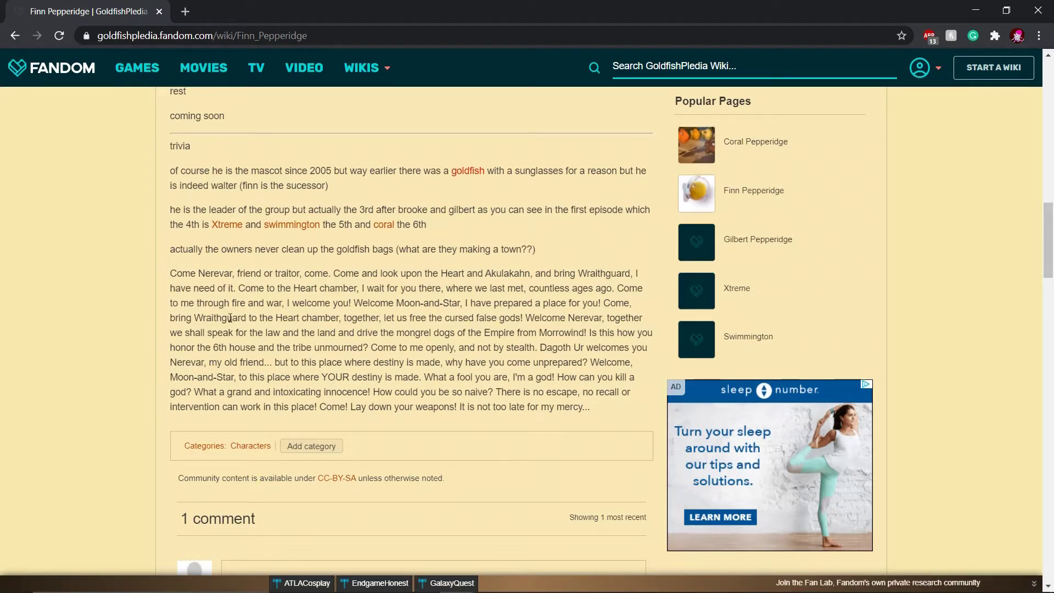
pyautogui.scroll(-10, 338, 314)
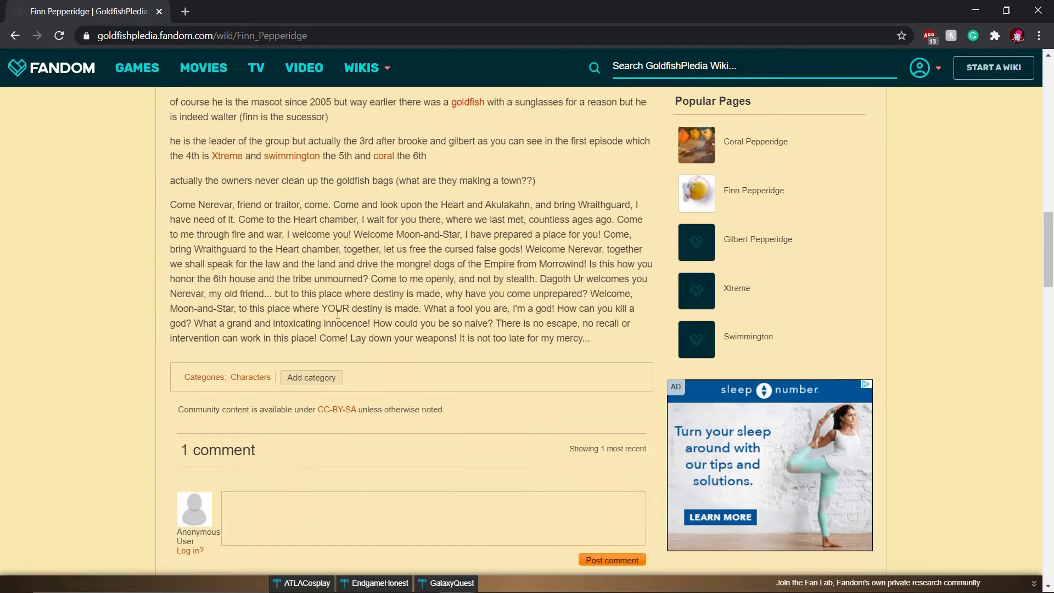
# - Scroll the Fan Feed and open Coral Pepperidge from the More GoldfishPledia Wiki card
pyautogui.scroll(-5, 338, 314)
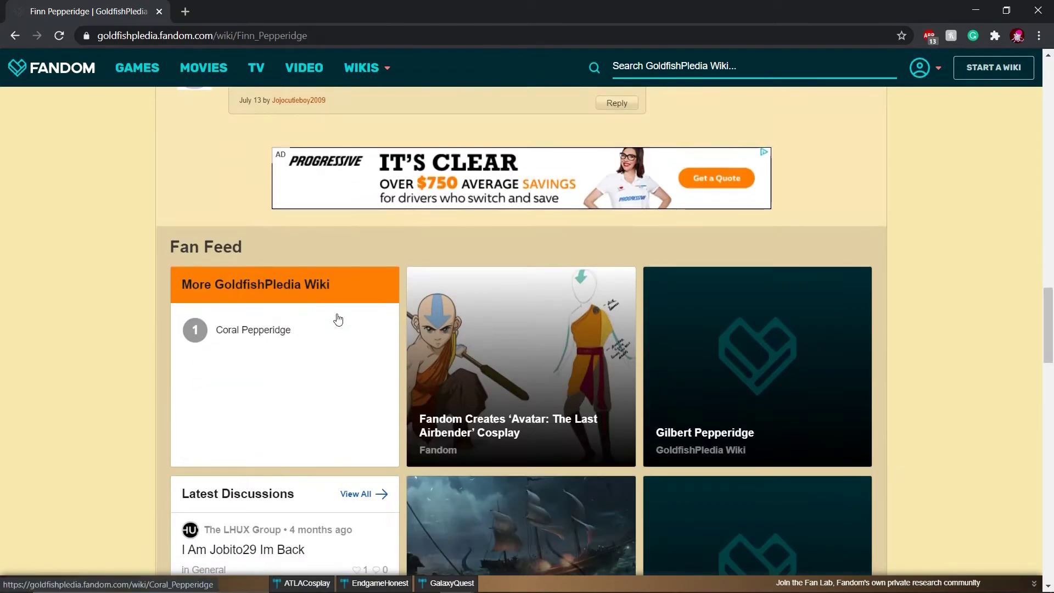
pyautogui.scroll(-6, 337, 314)
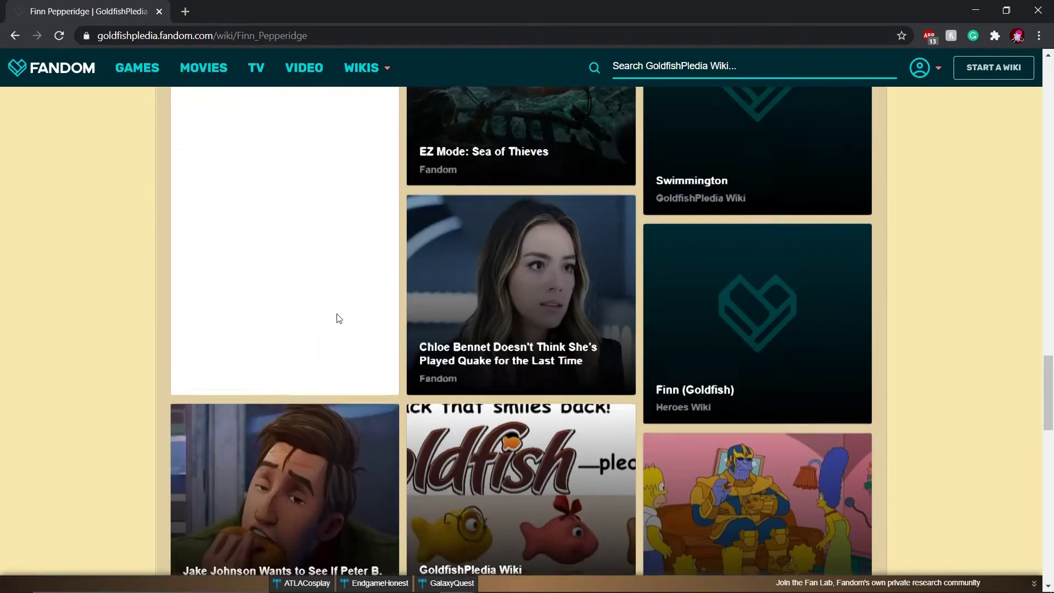
pyautogui.scroll(-5, 337, 314)
pyautogui.scroll(5, 341, 317)
pyautogui.scroll(-8, 340, 319)
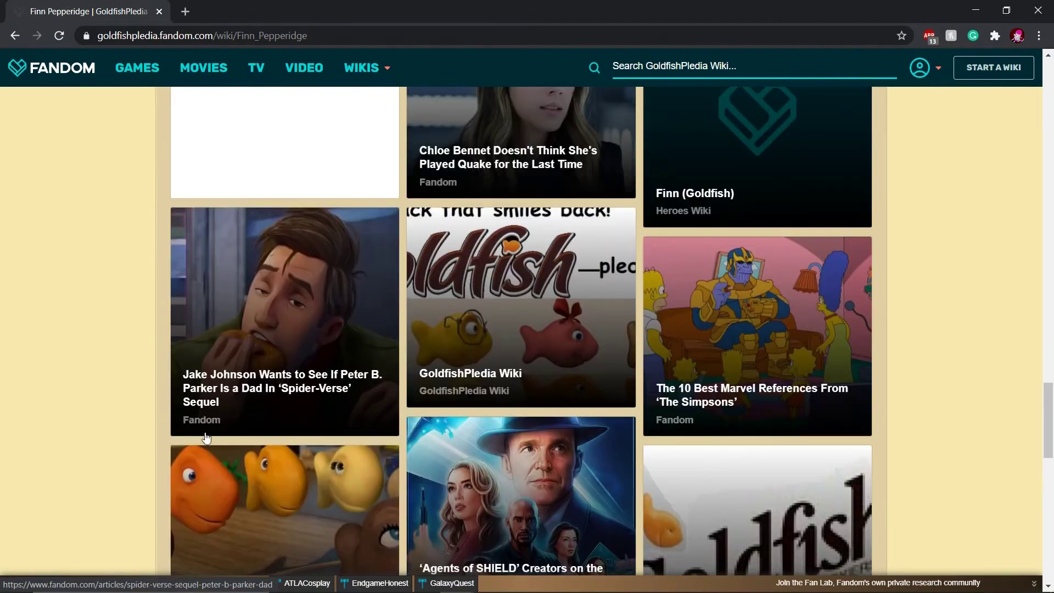
pyautogui.click(253, 375)
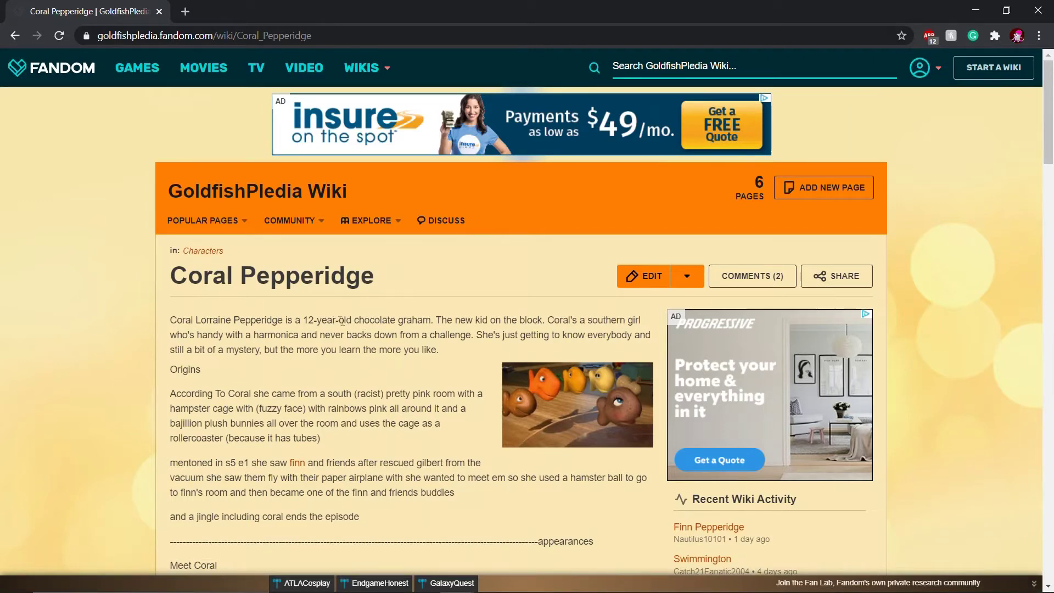
pyautogui.scroll(-1, 225, 340)
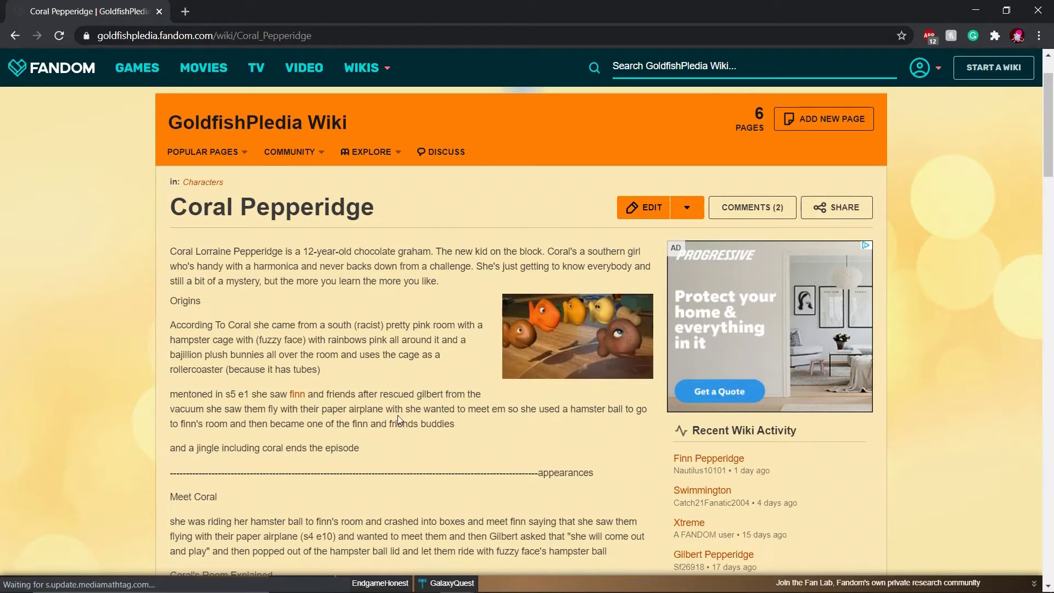
pyautogui.doubleClick(480, 410)
pyautogui.click(545, 408)
pyautogui.scroll(-13, 450, 424)
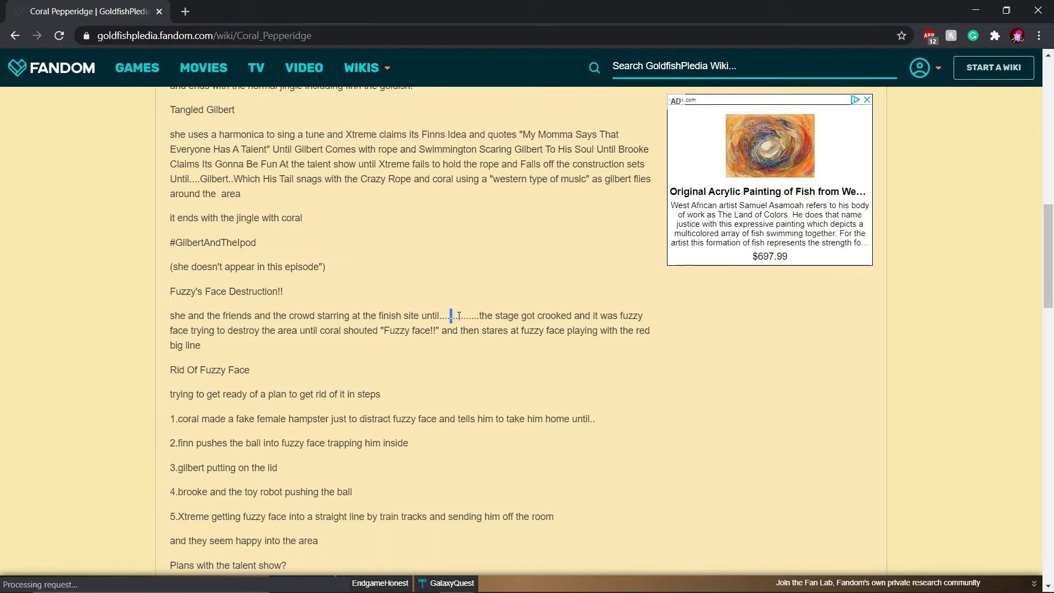
pyautogui.click(500, 316)
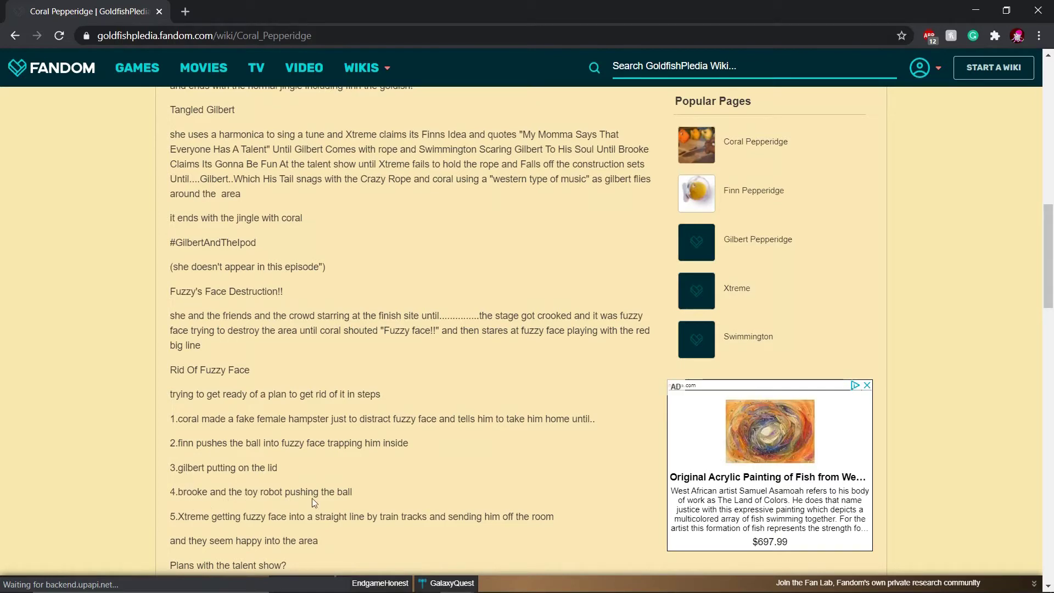
pyautogui.scroll(-1, 371, 502)
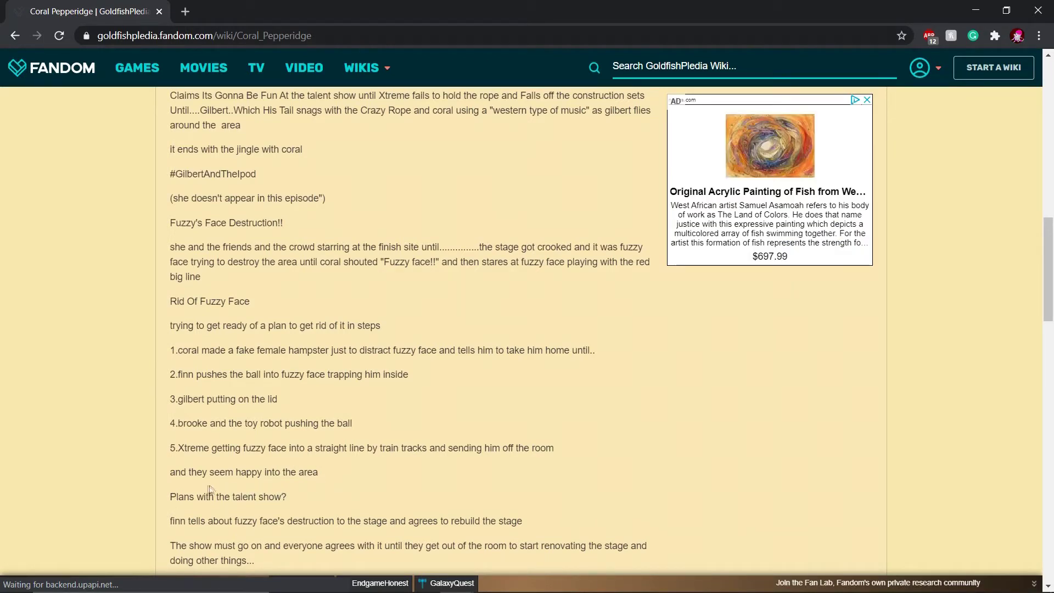
pyautogui.scroll(-1, 206, 515)
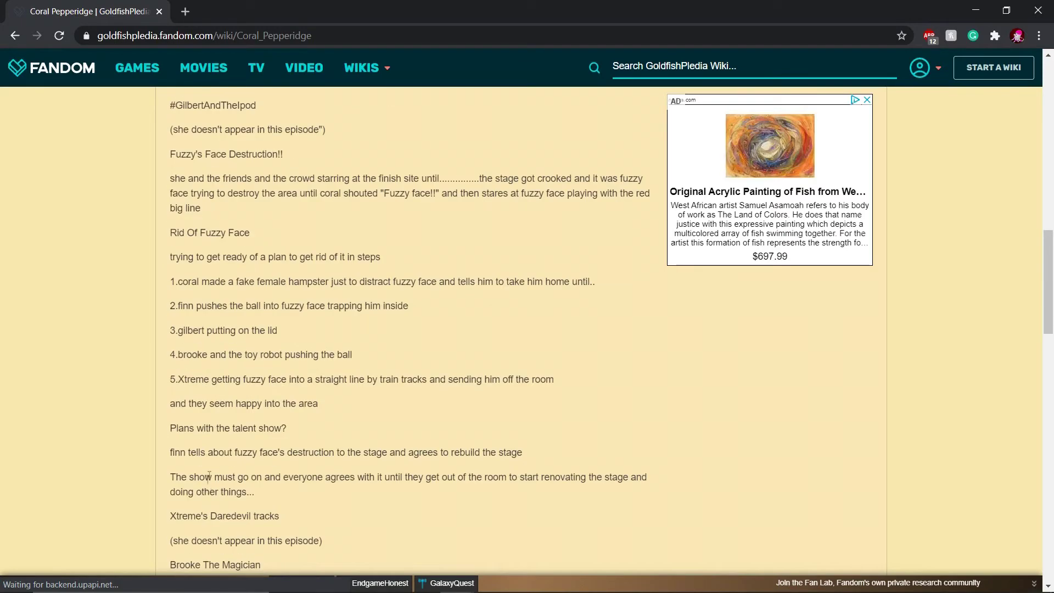
pyautogui.scroll(-15, 208, 476)
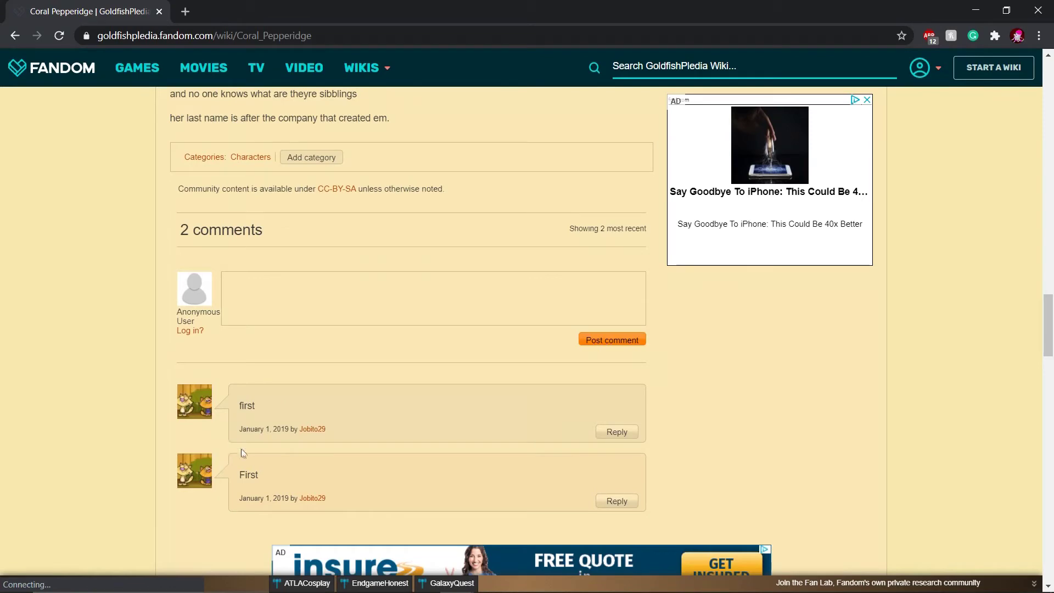
# - Scroll to the bottom of the Fan Feed and open the Gilbert Pepperidge card
pyautogui.scroll(-6, 276, 438)
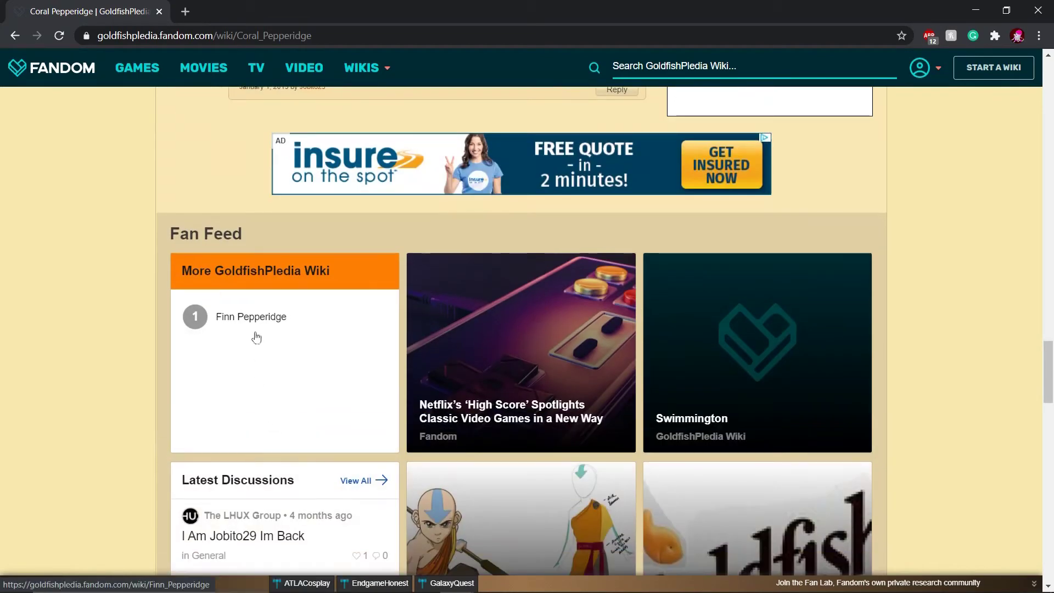
pyautogui.scroll(-10, 255, 336)
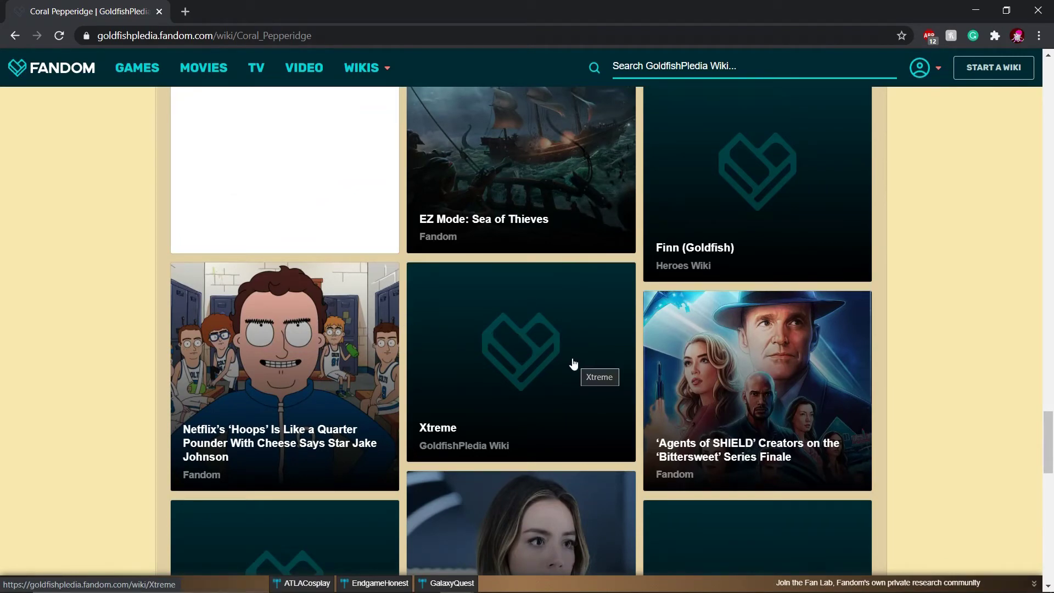
pyautogui.scroll(-9, 573, 364)
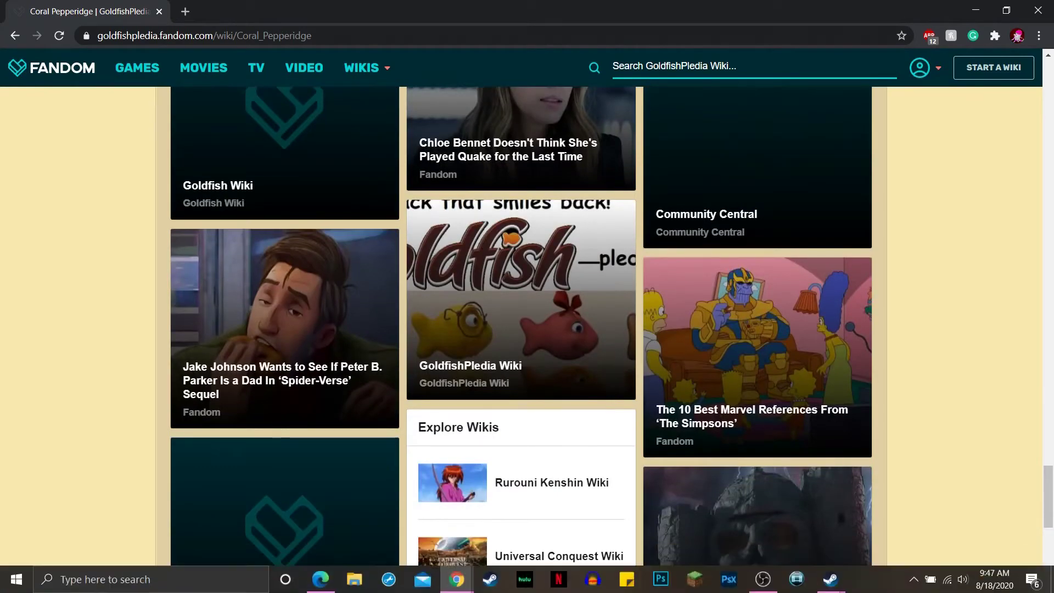
pyautogui.scroll(-4, 666, 328)
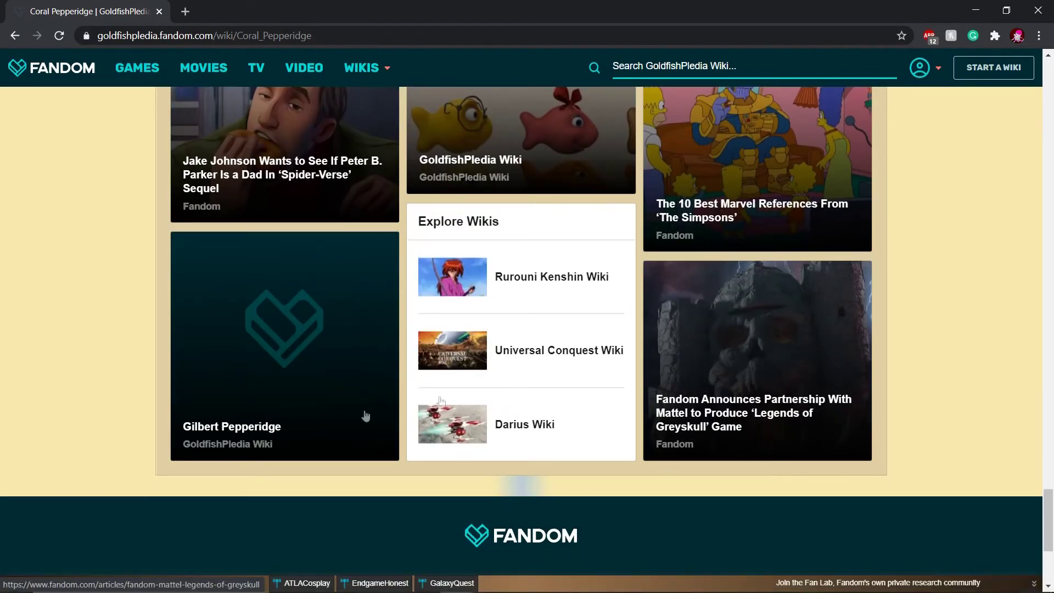
pyautogui.click(254, 394)
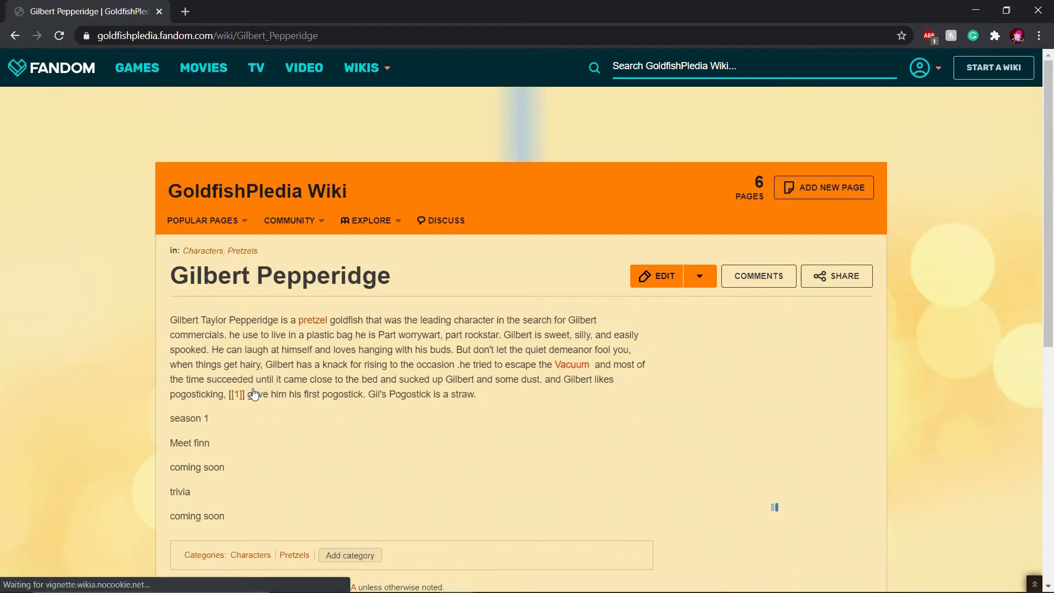
# - Follow the Swimmington link from Gilbert Pepperidge's page and read his Season 3 entry
pyautogui.click(253, 394)
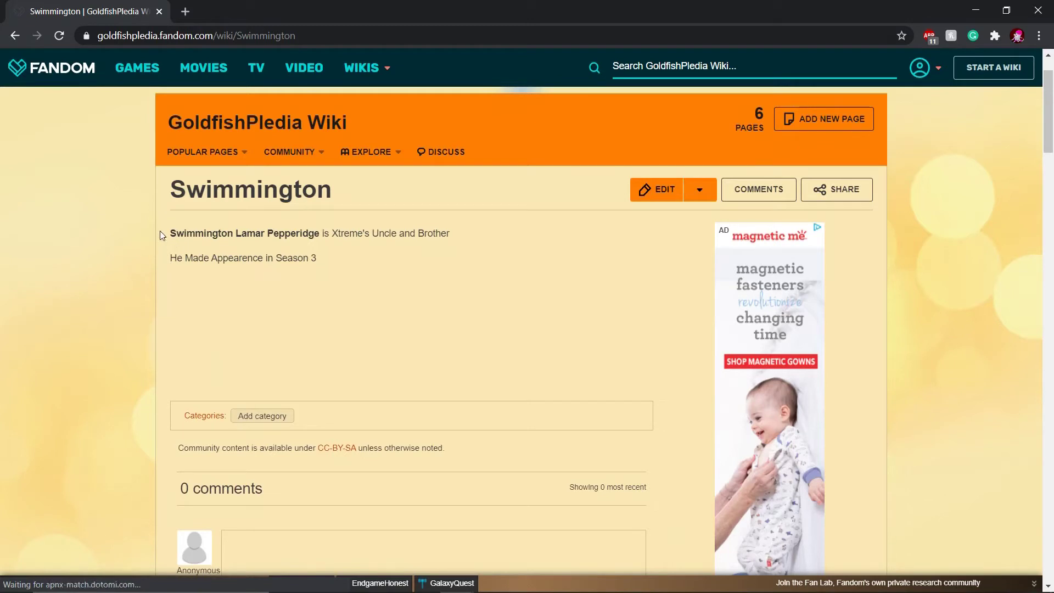
pyautogui.moveTo(245, 238); pyautogui.dragTo(295, 237)
pyautogui.click(312, 254)
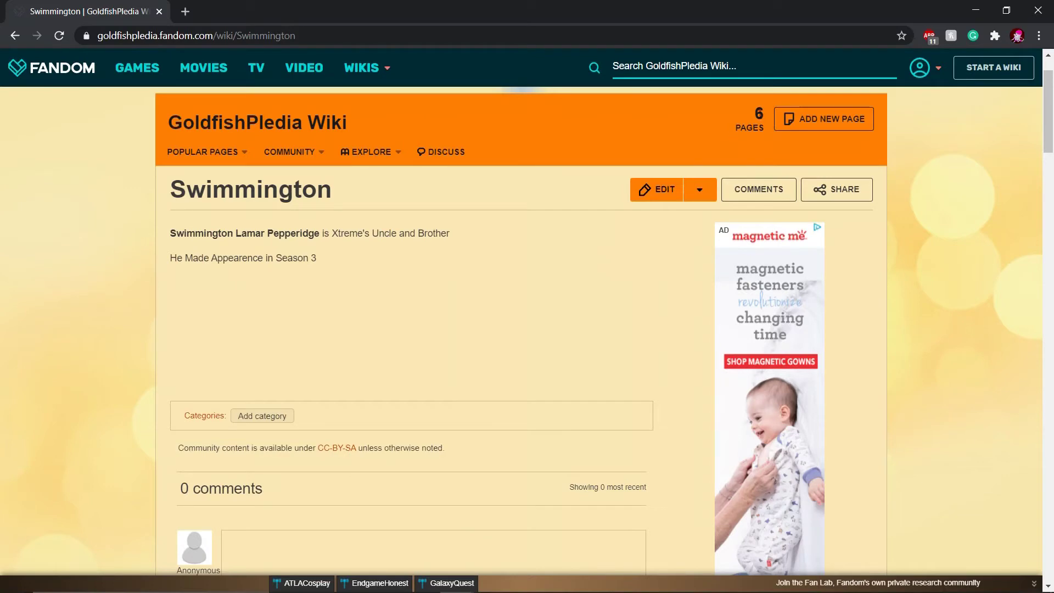
pyautogui.scroll(-6, 396, 168)
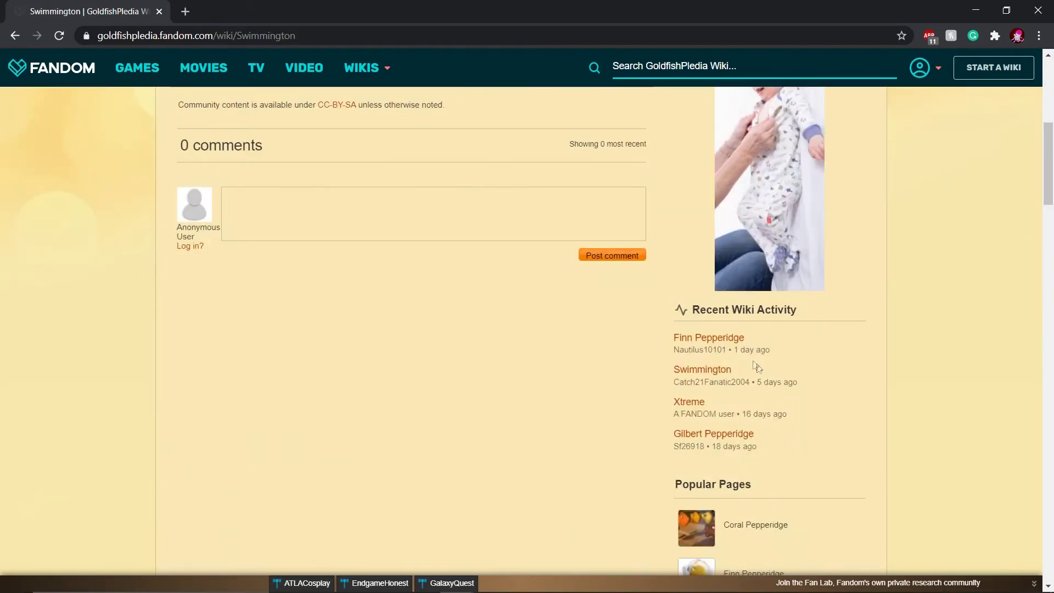
# - Open Finn Pepperidge from Recent Wiki Activity and scroll to its gallery and Origins text
pyautogui.click(736, 340)
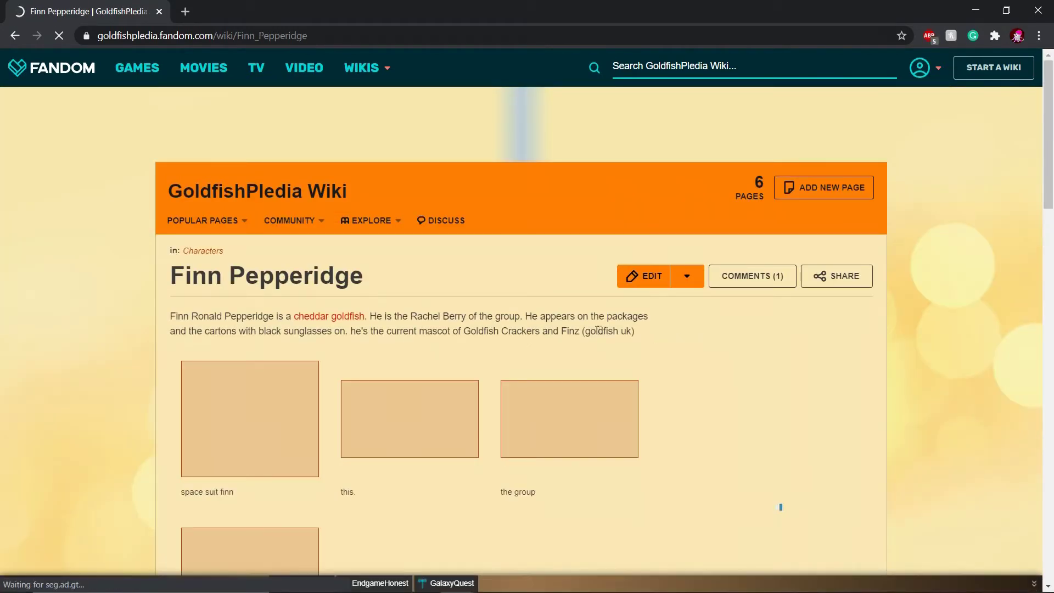
pyautogui.scroll(-1, 580, 333)
pyautogui.scroll(-4, 499, 356)
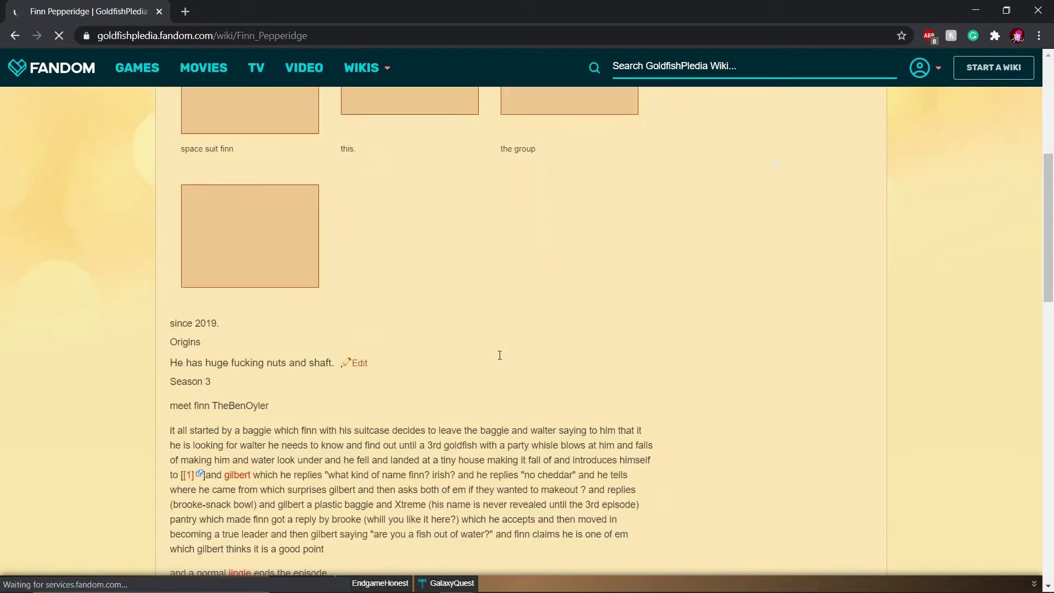
pyautogui.scroll(1, 489, 360)
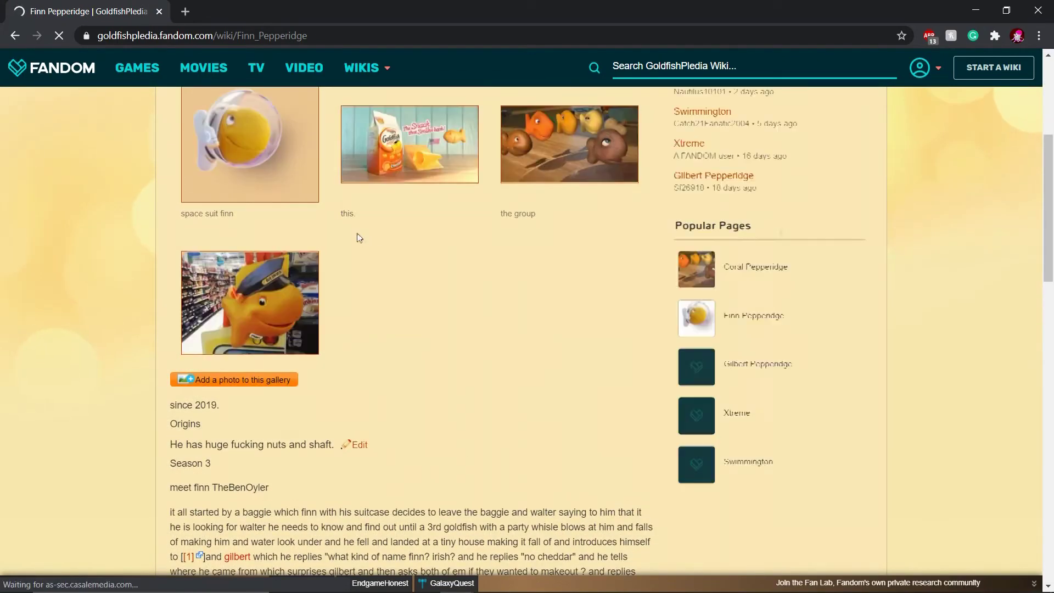
pyautogui.moveTo(339, 219); pyautogui.dragTo(369, 215)
pyautogui.click(415, 283)
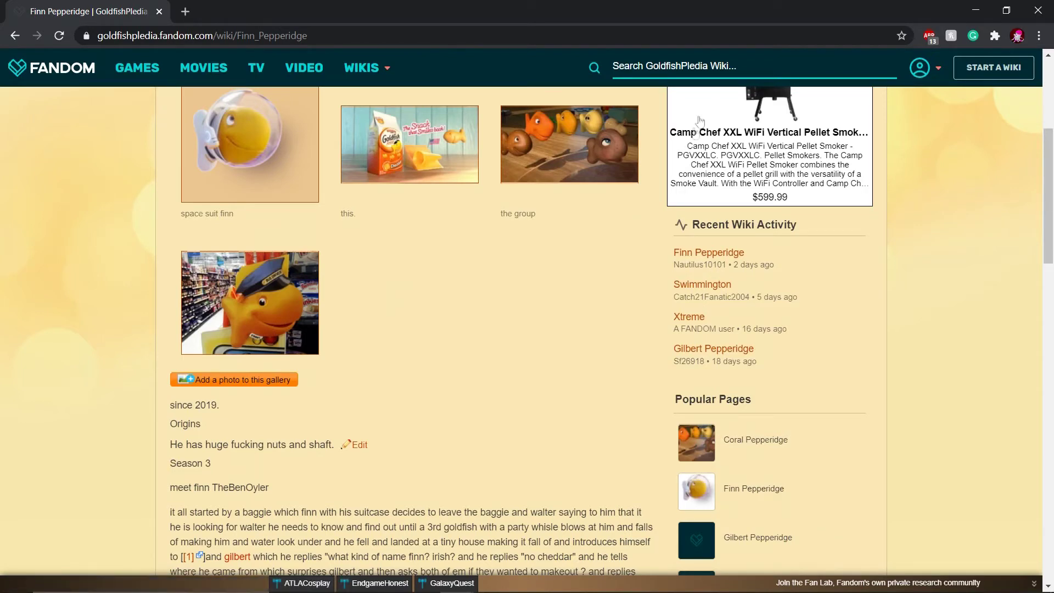
# - Search the wiki for 'brooke', then go back to the Finn Pepperidge article
pyautogui.click(687, 64)
pyautogui.write('brooke')
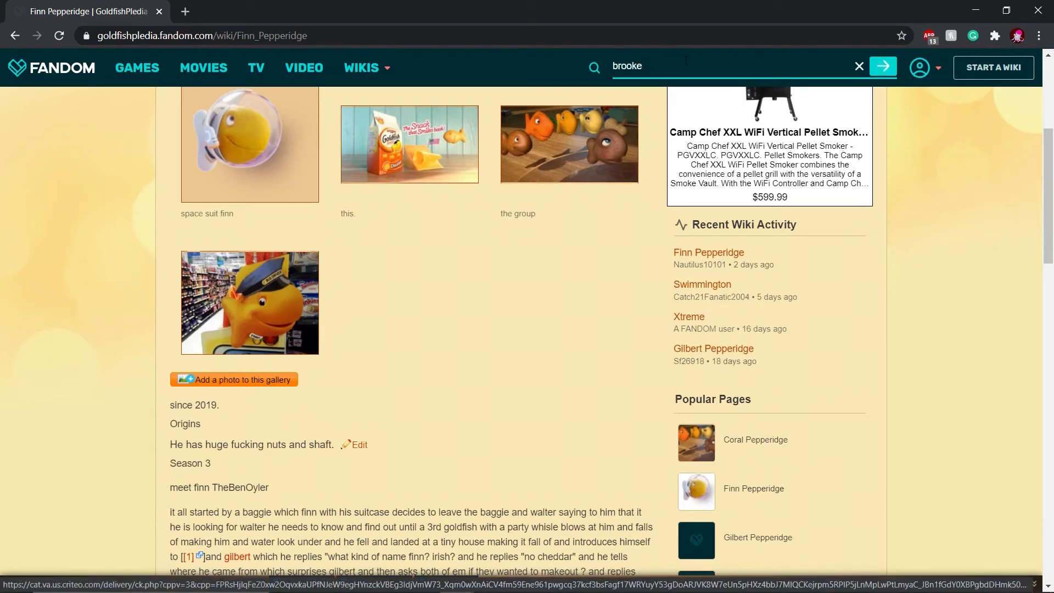
pyautogui.press('Return')
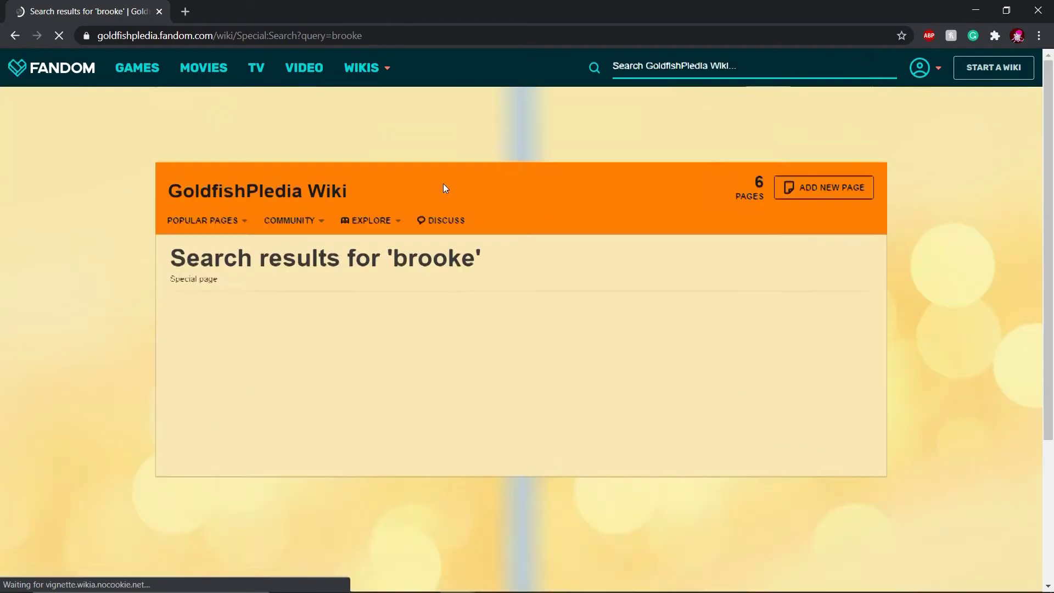
pyautogui.moveTo(370, 220)
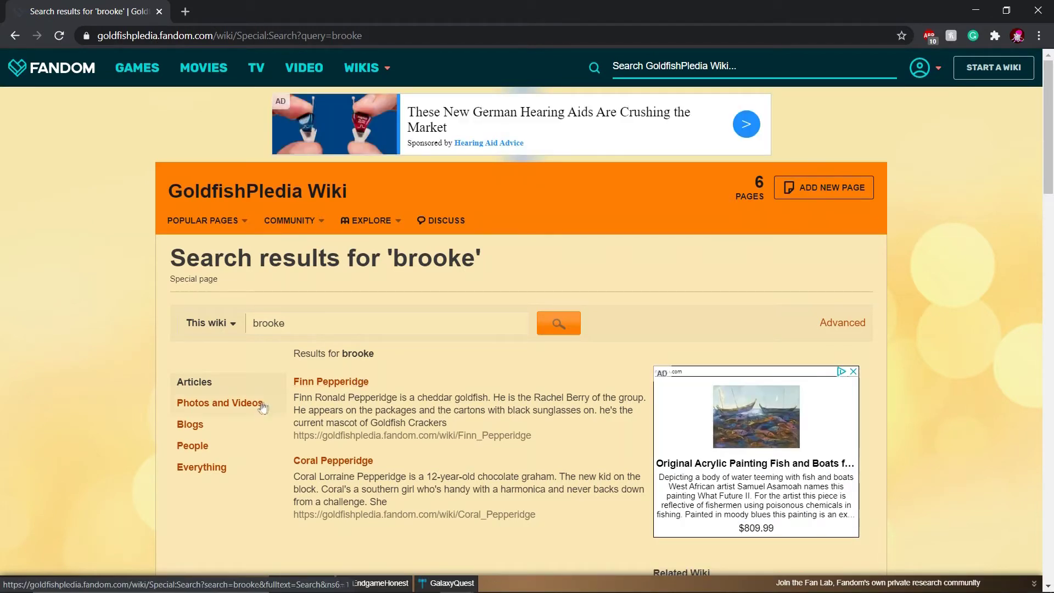
pyautogui.hotkey('alt', 'Left')
# - Edit the Origins section, replacing 'huge' with ***MASSIVE*** followed by a space
pyautogui.click(359, 171)
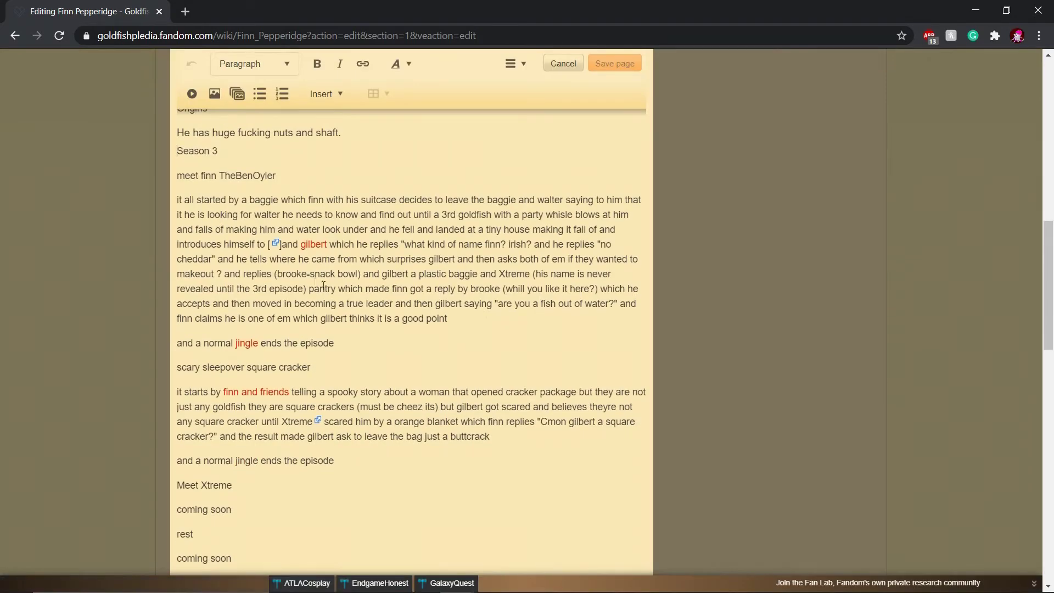
pyautogui.scroll(6, 331, 262)
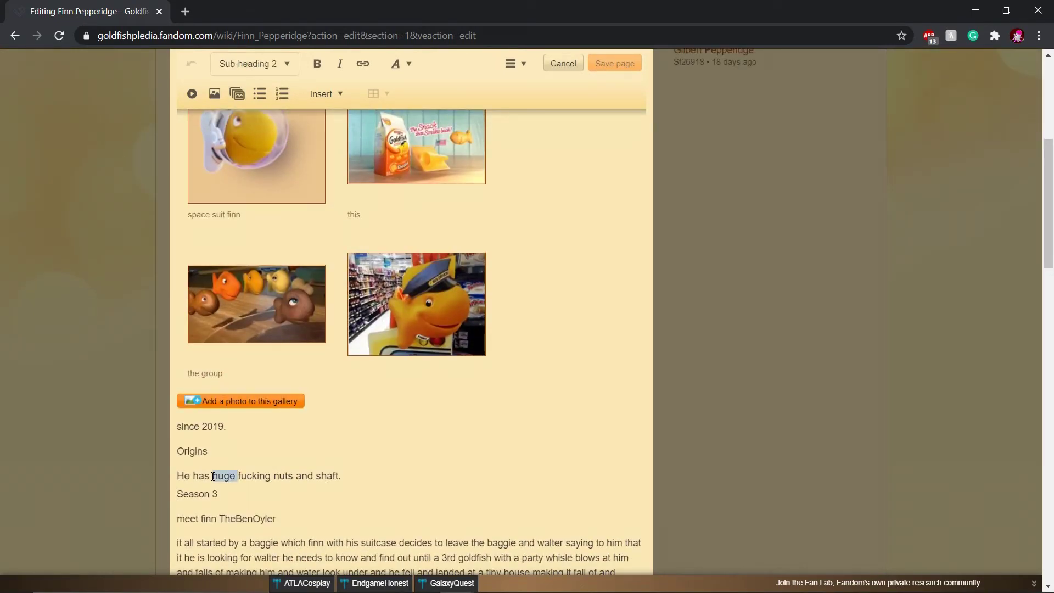
pyautogui.write('MASSIVE')
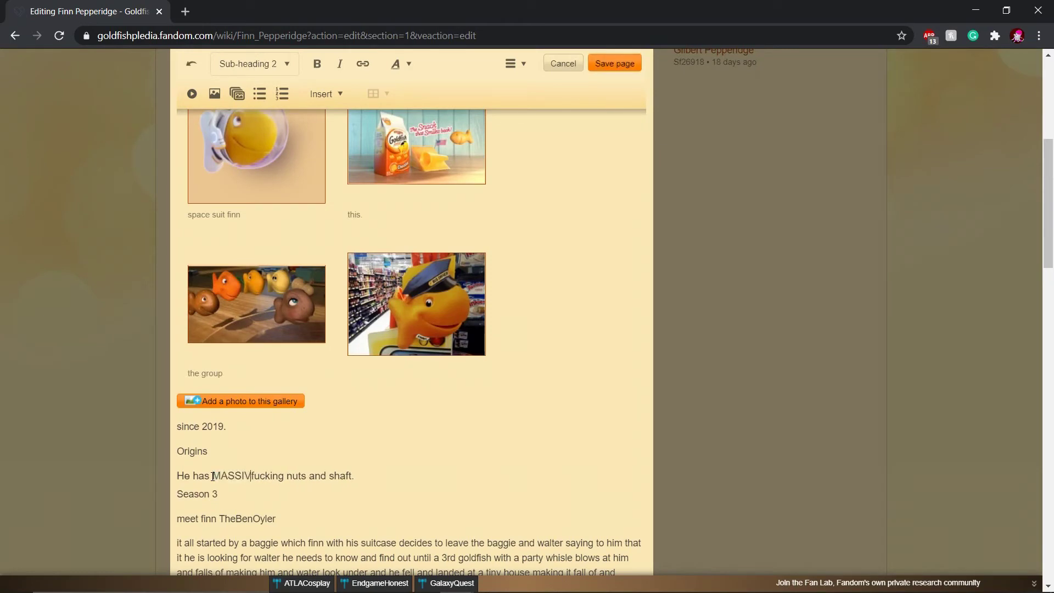
pyautogui.press('BackSpace')
pyautogui.write('***')
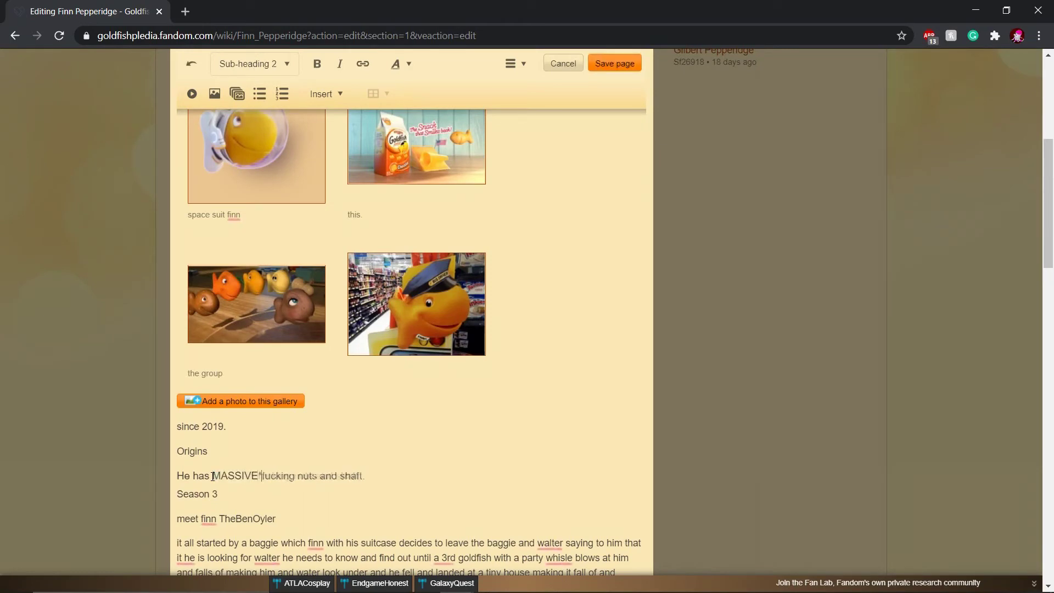
pyautogui.write('***')
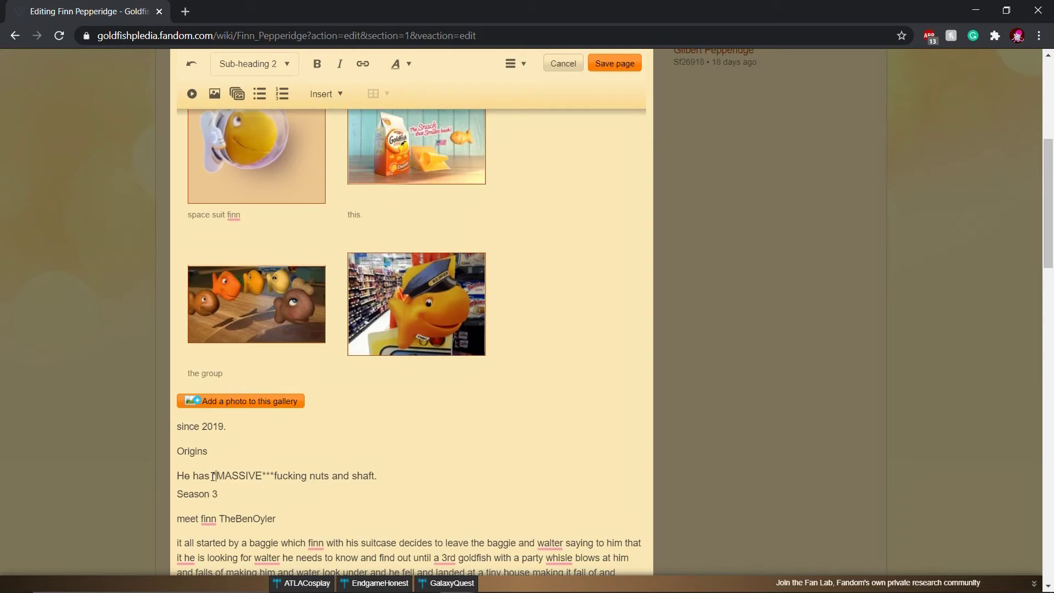
pyautogui.click(282, 475)
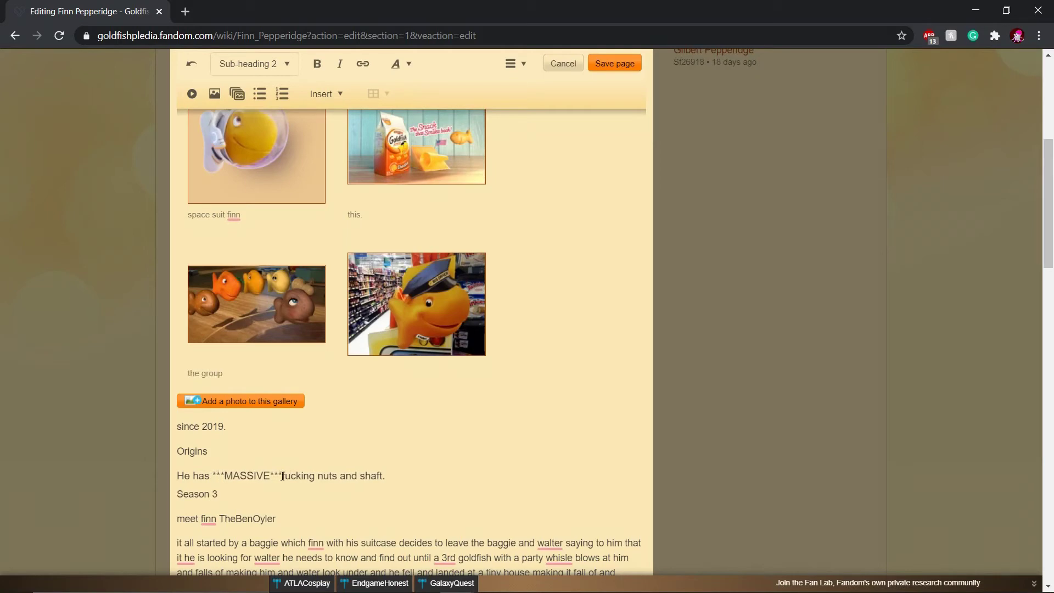
# - Add an empty paragraph directly below the trivia heading
pyautogui.scroll(-2, 283, 475)
pyautogui.scroll(-9, 281, 476)
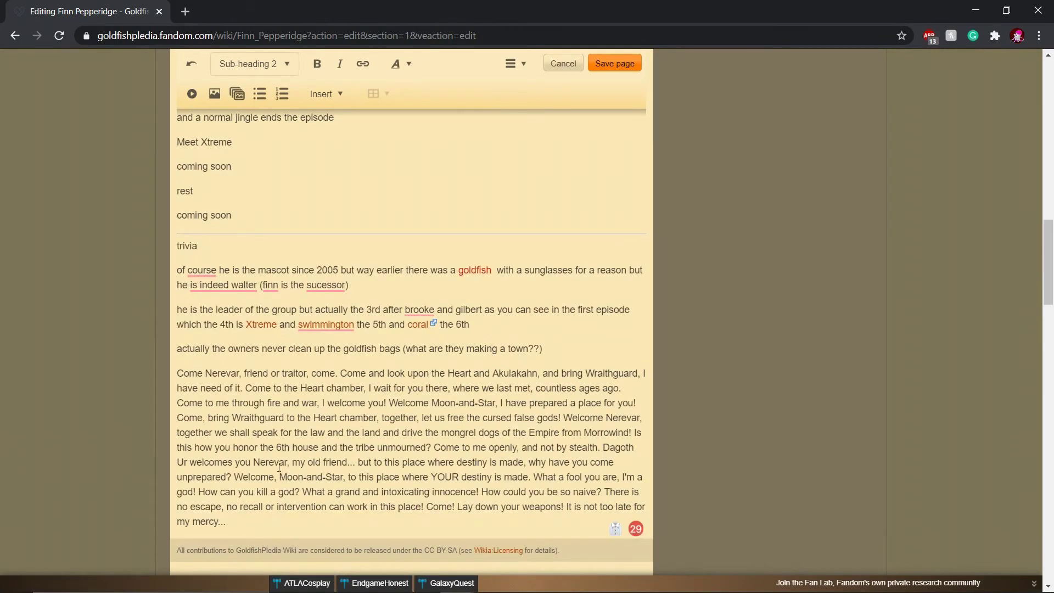
pyautogui.scroll(-2, 255, 180)
pyautogui.scroll(-1, 256, 181)
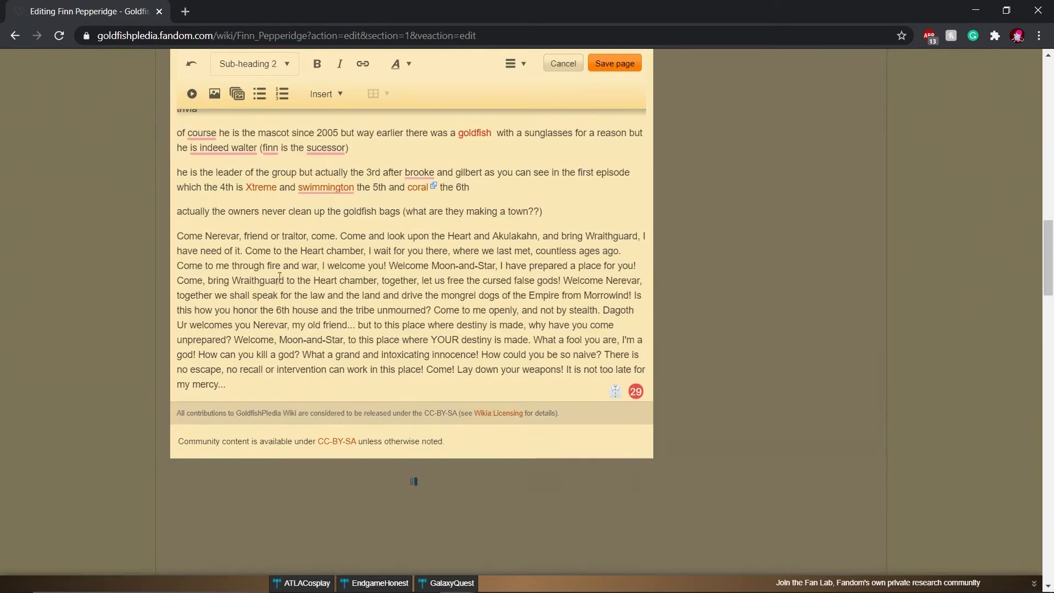
pyautogui.scroll(2, 217, 171)
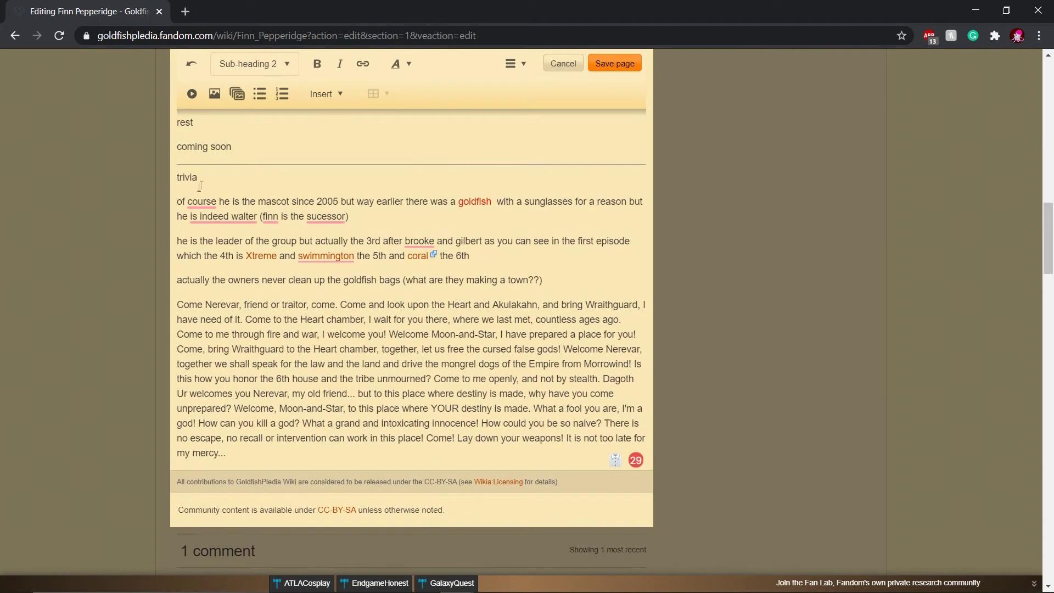
pyautogui.click(208, 182)
pyautogui.press('Return')
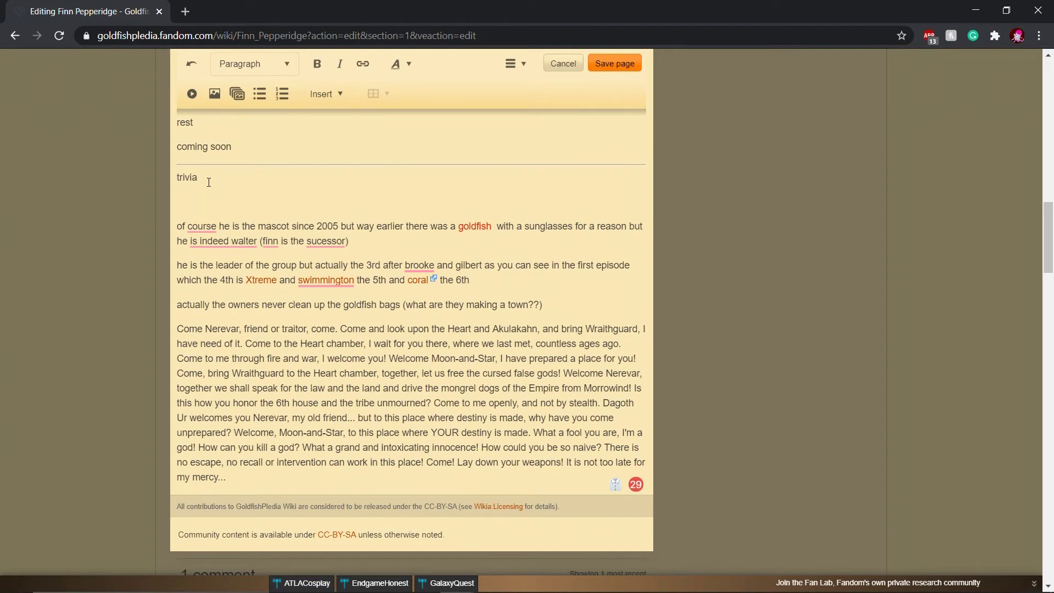
# - Begin the trivia paragraph with 'He hid Brooke's', paste the long story, and fix 'Vinni' to 'Vinnie'
pyautogui.write('He hid brook')
pyautogui.press('BackSpace')
pyautogui.press('BackSpace')
pyautogui.press('BackSpace')
pyautogui.press('BackSpace')
pyautogui.press('BackSpace')
pyautogui.write("Brooke's")
pyautogui.write('lifeless cold body next to the train tracks. On a cold October night, Finn knew he either had to get rid of Brooke, or the Mafia will find him. Finn sighs as he meets up with Brooke. "hey broke" he quietly mutters. "Hiya Finn!" Brooke says cheerfully. Finn looked at her, tears in his eyes. Brooke however couldn\'t see his eyes due to his wicked awesome sunglasses. "Beautiful moon tonight, eh?" Finn said, now Canadian. As Brooke glanced at the moon she said "it sure is lovely, sometimes, I like to wonder what\'s beyond the stars". "what do you think is past the stars Brooke?" Finn chocked out thru tears. "I bet it\'s beautiful, I bet there is 1,000 different plan-" bang. Brooke\'s lifeless body hits the ground. Finn proceeds to drag her body to the trunk of his 1979 dodge charger. "I-I loved her" Finn sobbed over the burner phone he received from Don Vinni. "I know, but I told you, it was either her or you. You made a good choice" The strong (almost offensive) Italian accent mumbled thru the cell as Finn let the last few black clods of dirt hit the shallow grave of Brooke. Finn stared up at the moon. "If only..." he sobbed before turning the gun on himself, and hoping to see Brooke one last time.')
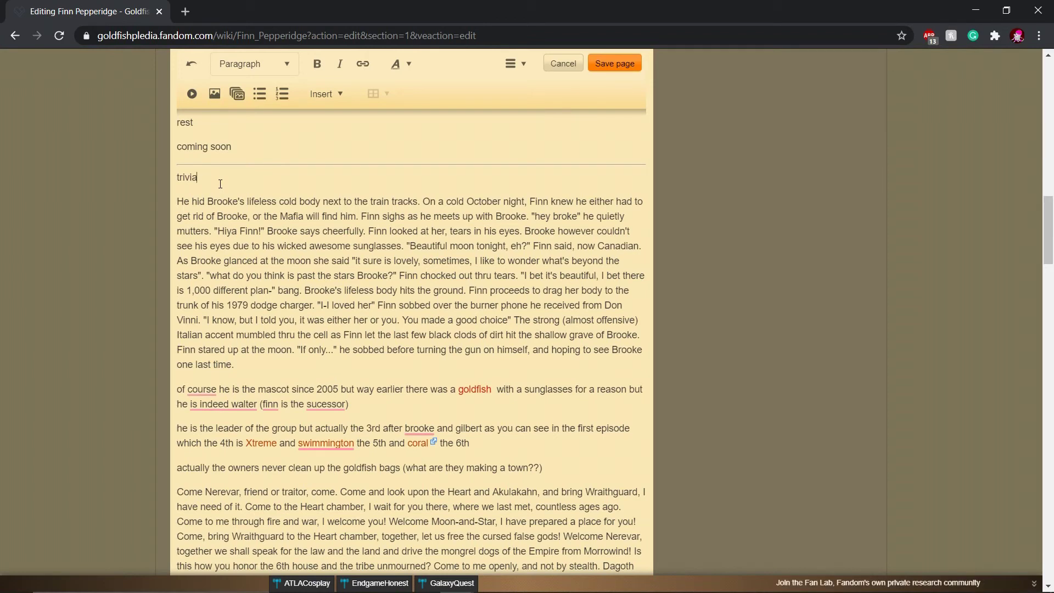
pyautogui.click(201, 320)
pyautogui.write('e')
# - End the story with '"It don't matter, none of this matters" Carl said...from the bushes.' and start saving
pyautogui.click(258, 359)
pyautogui.write('"')
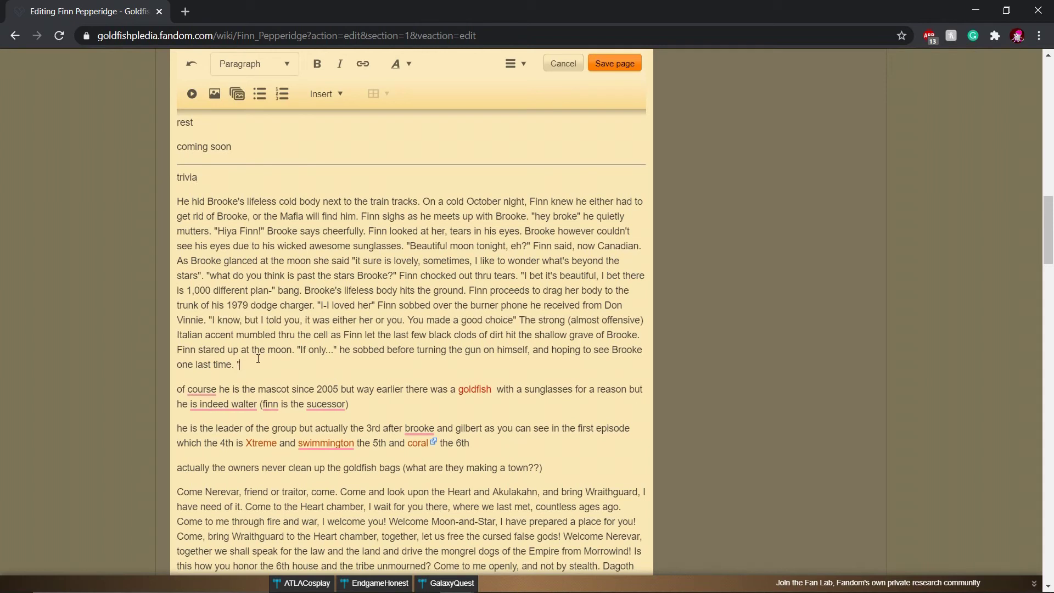
pyautogui.write('It don\'t matter, none of this matters" Carl said as he watched it happen from the bushes.')
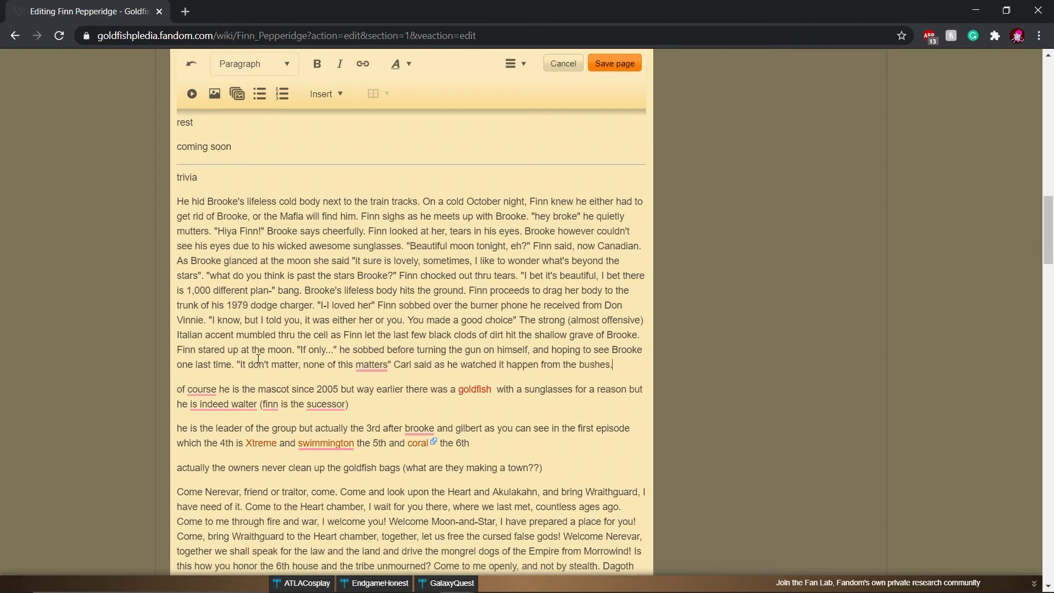
pyautogui.moveTo(386, 358)
pyautogui.click(631, 62)
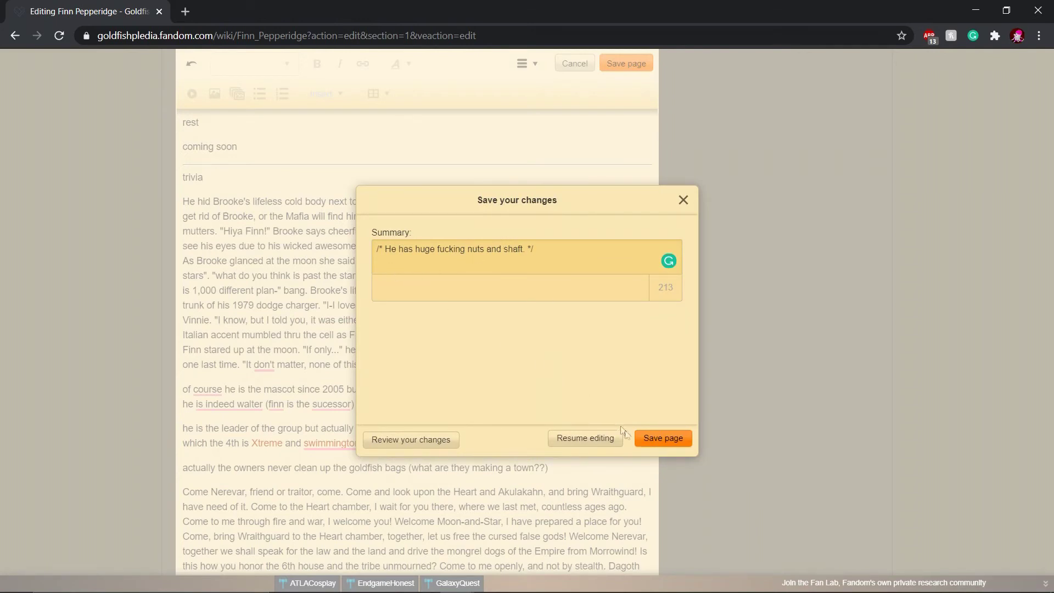
# - Confirm Save page in the Save your changes dialog and view the published article
pyautogui.click(663, 439)
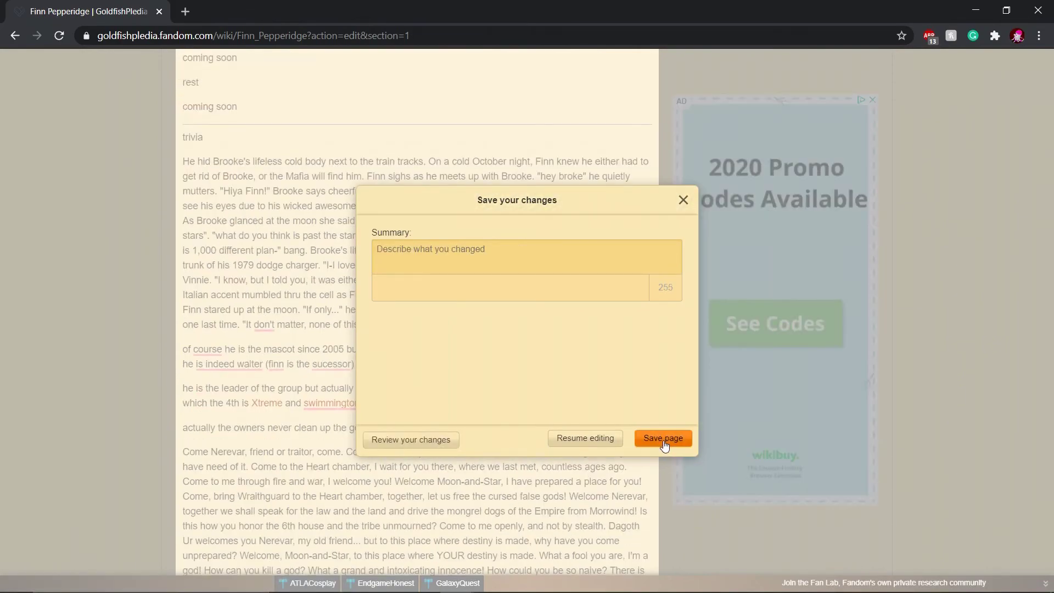
pyautogui.scroll(15, 373, 301)
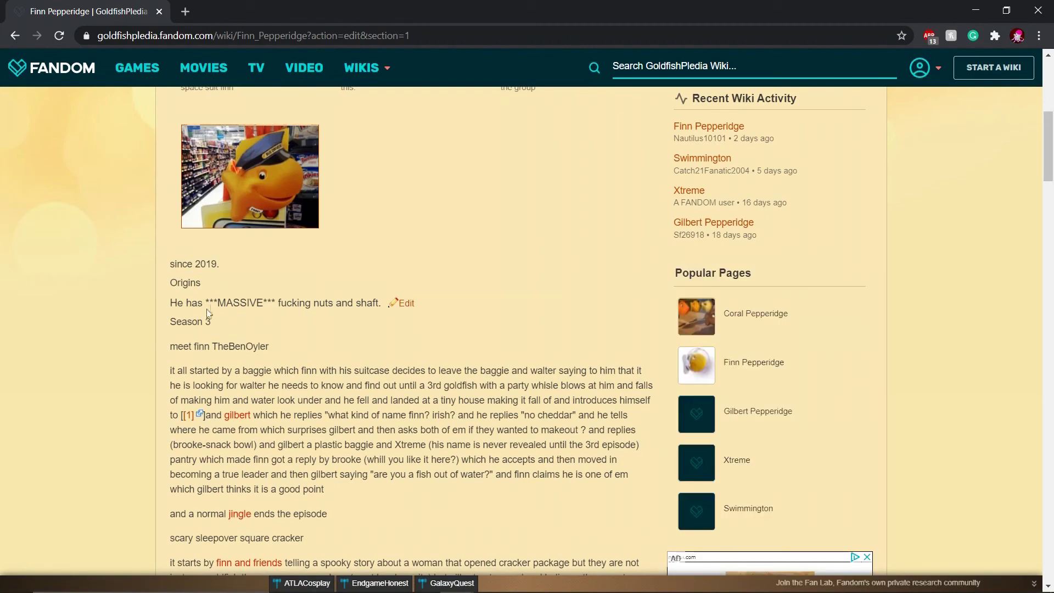
pyautogui.moveTo(209, 302); pyautogui.dragTo(263, 302)
pyautogui.click(264, 302)
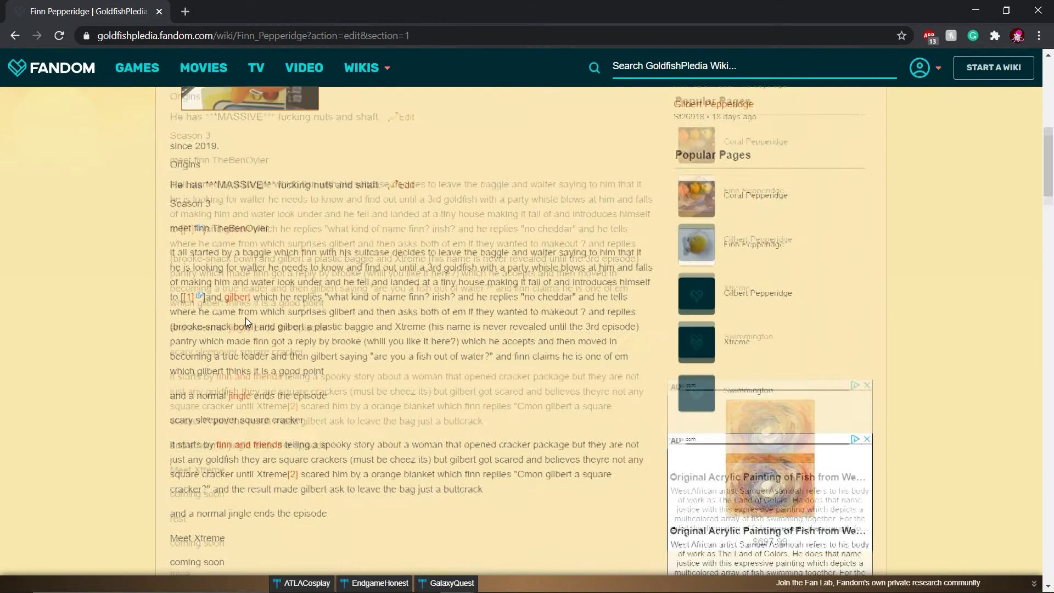
pyautogui.scroll(-8, 247, 325)
pyautogui.scroll(-1, 247, 383)
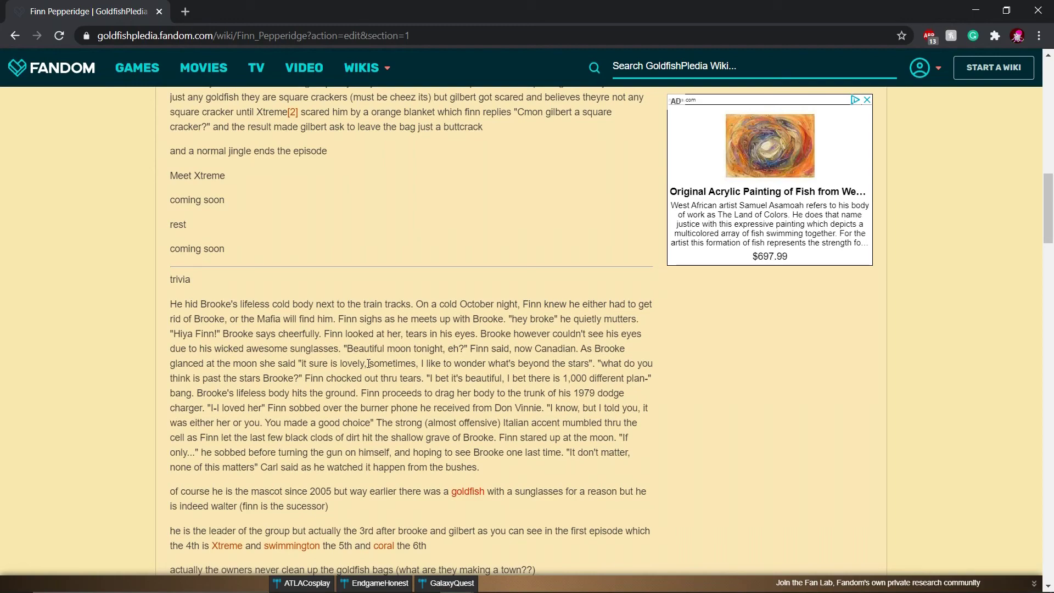
pyautogui.scroll(15, 368, 363)
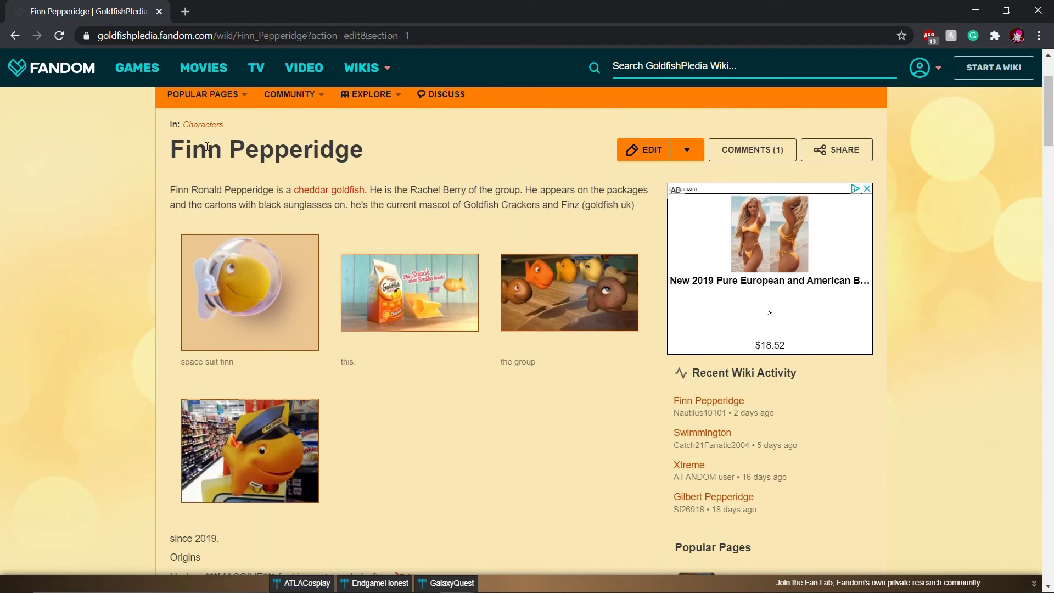
pyautogui.scroll(-10, 268, 405)
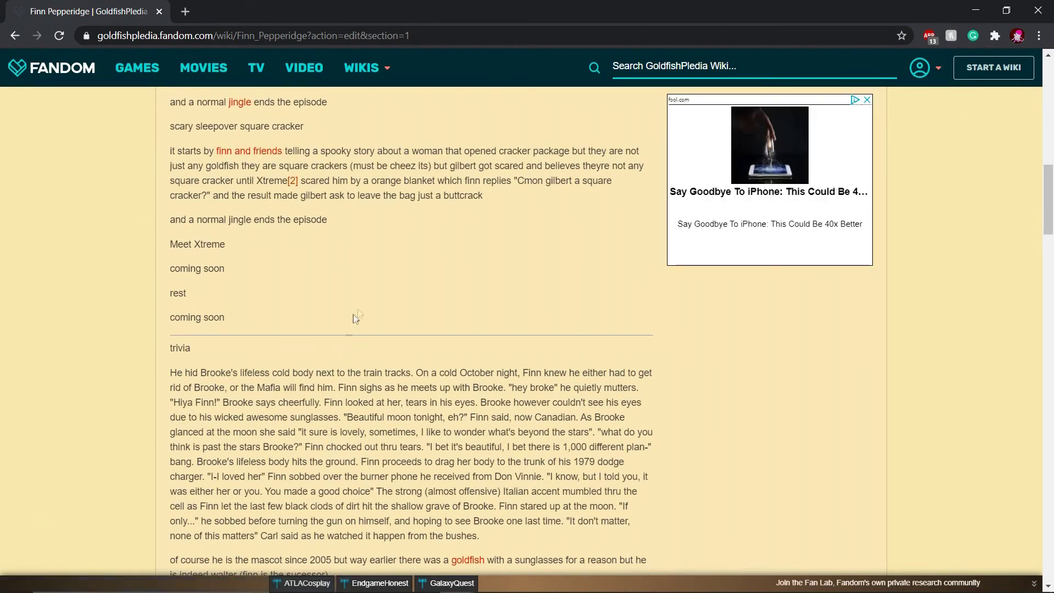
pyautogui.scroll(15, 425, 288)
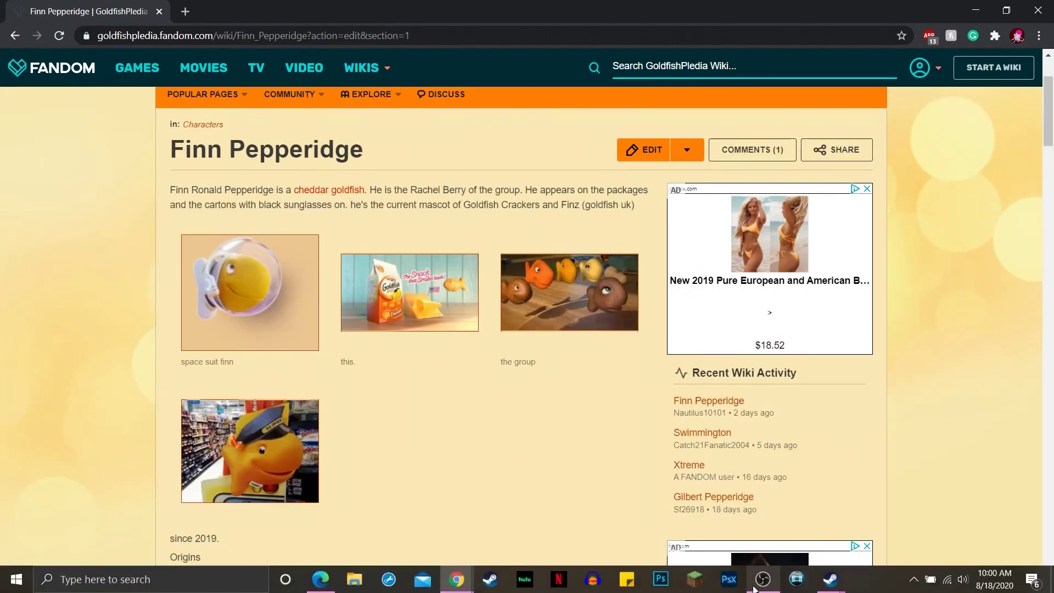